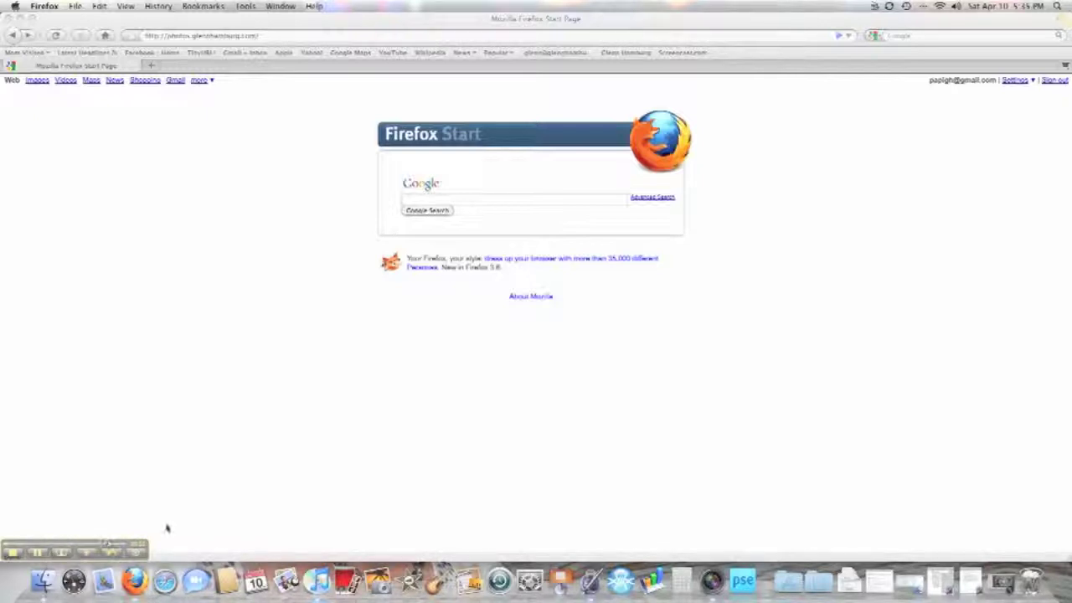
- Select the Firefox address bar so the photo site's web address can replace the current one
{"action": "left_click", "coordinate": [270, 36]}
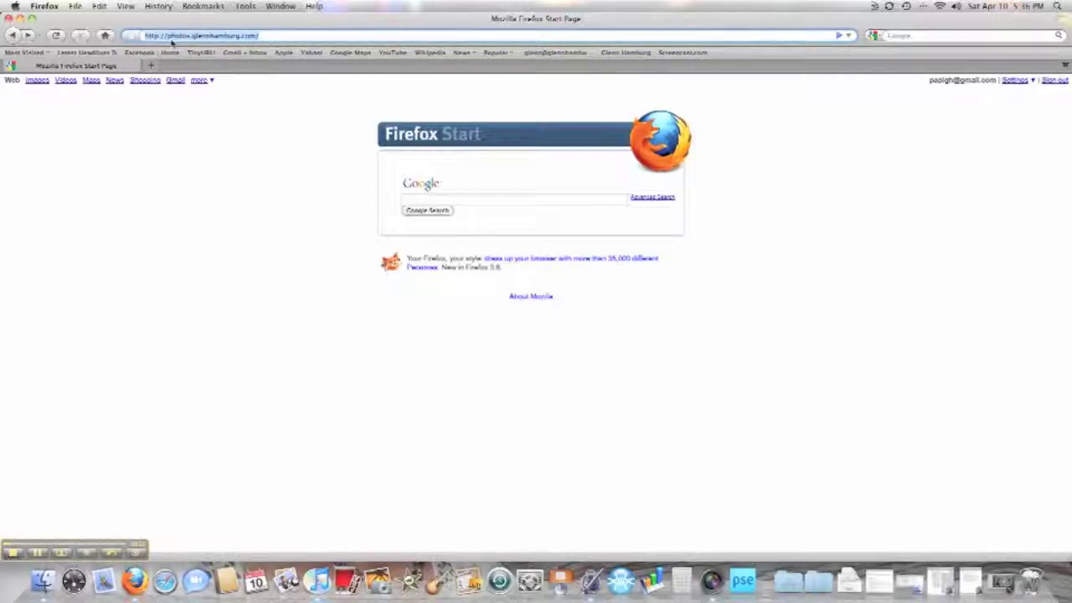
- Load Glenn Hamburg Photography's home page and scroll to view its lacrosse slideshow
{"action": "left_click", "coordinate": [277, 36]}
{"action": "key", "text": "Return"}
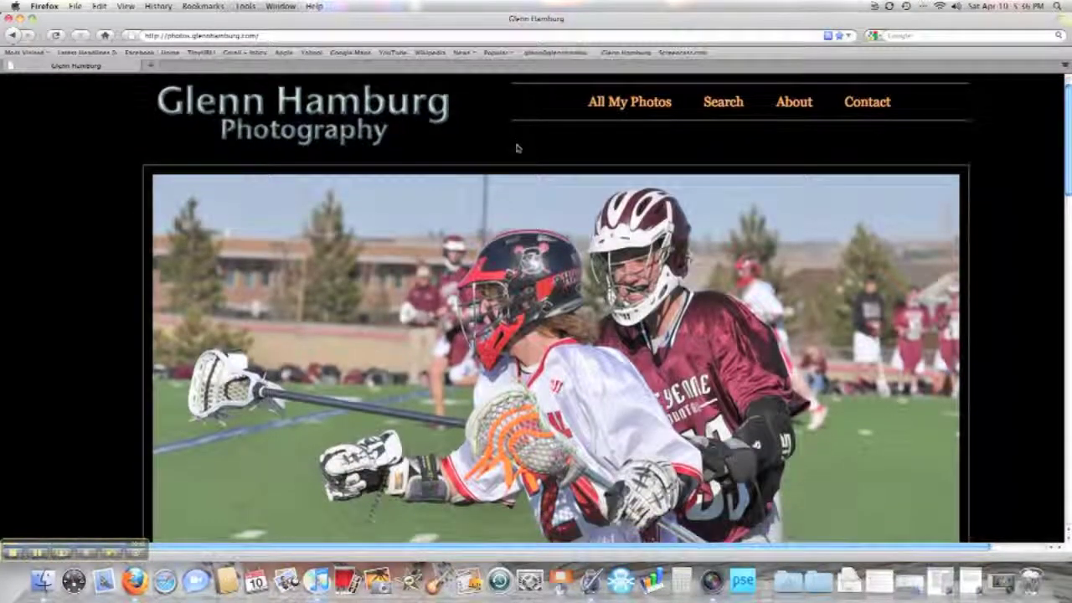
{"action": "scroll", "coordinate": [517, 149], "scroll_direction": "down", "scroll_amount": 3}
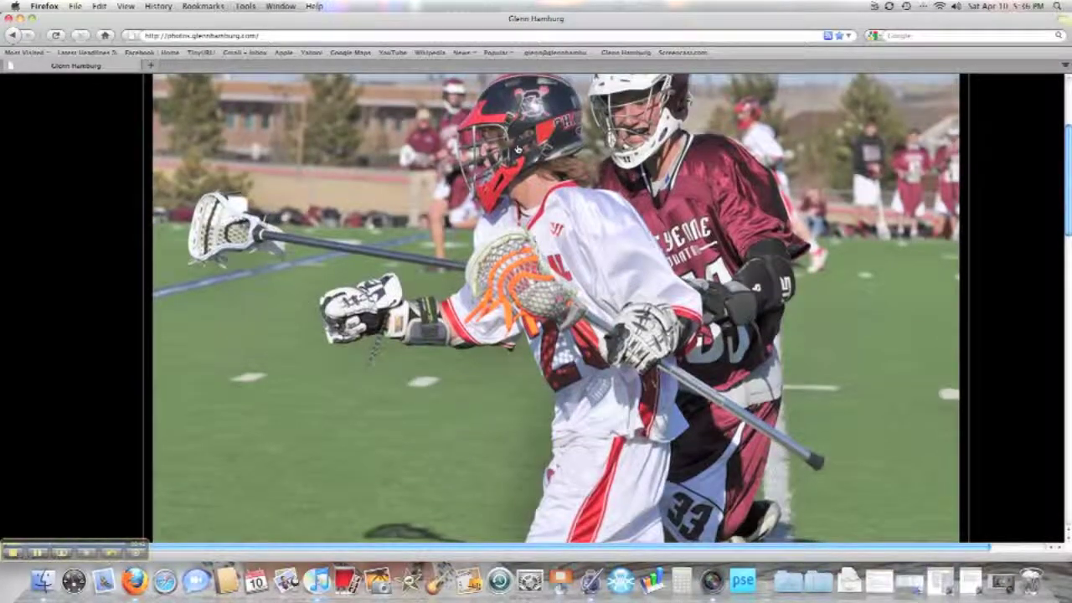
{"action": "scroll", "coordinate": [517, 148], "scroll_direction": "up", "scroll_amount": 1}
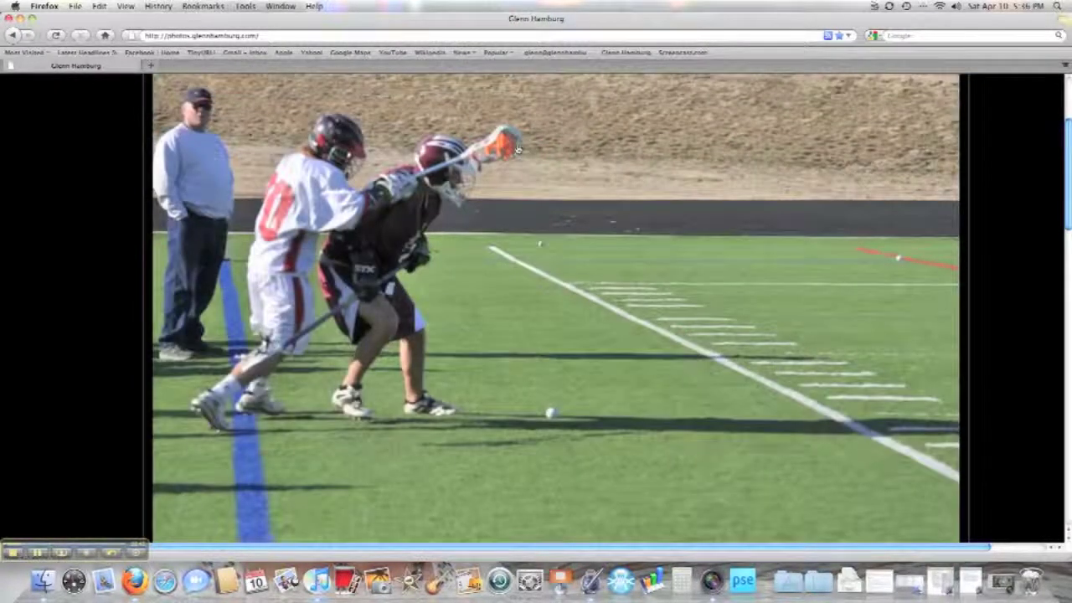
{"action": "scroll", "coordinate": [517, 148], "scroll_direction": "up", "scroll_amount": 1}
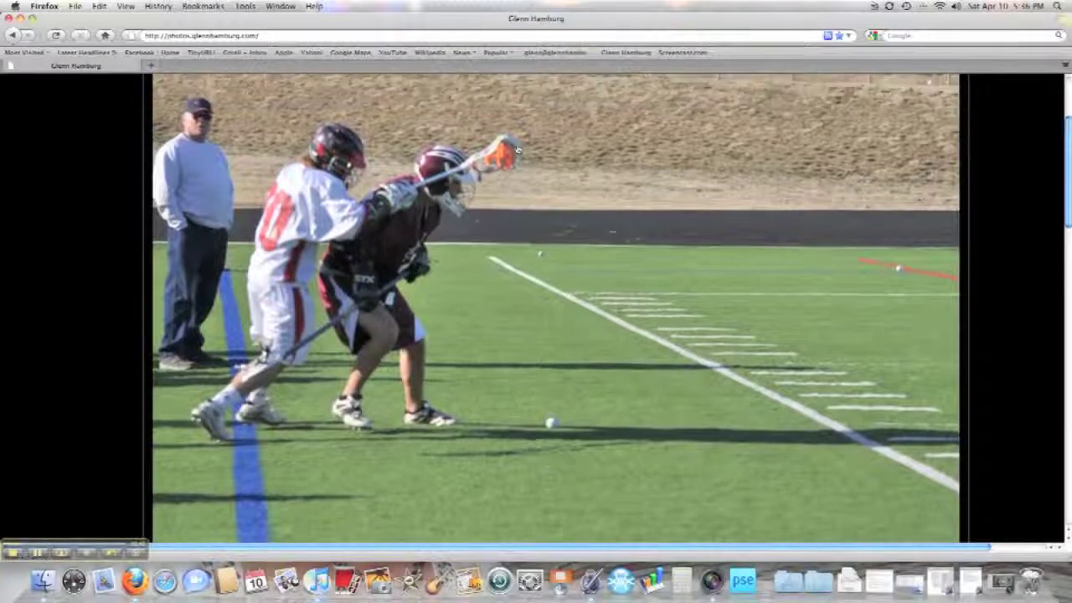
{"action": "scroll", "coordinate": [517, 148], "scroll_direction": "up", "scroll_amount": 5}
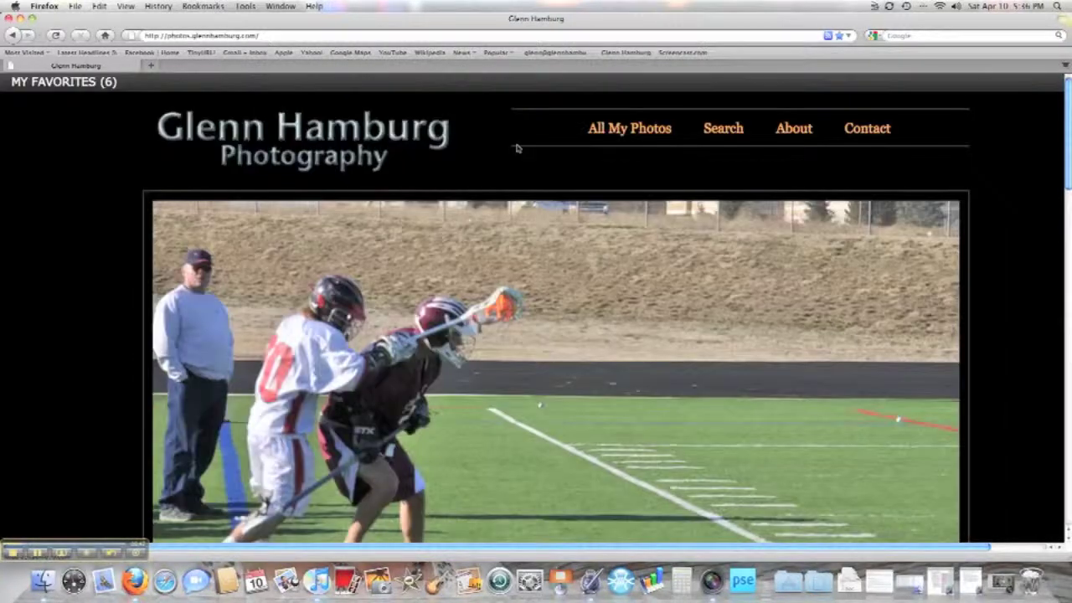
- Browse the galleries under All My Photos and open the Lacrosse - JV gallery
{"action": "left_click", "coordinate": [627, 134]}
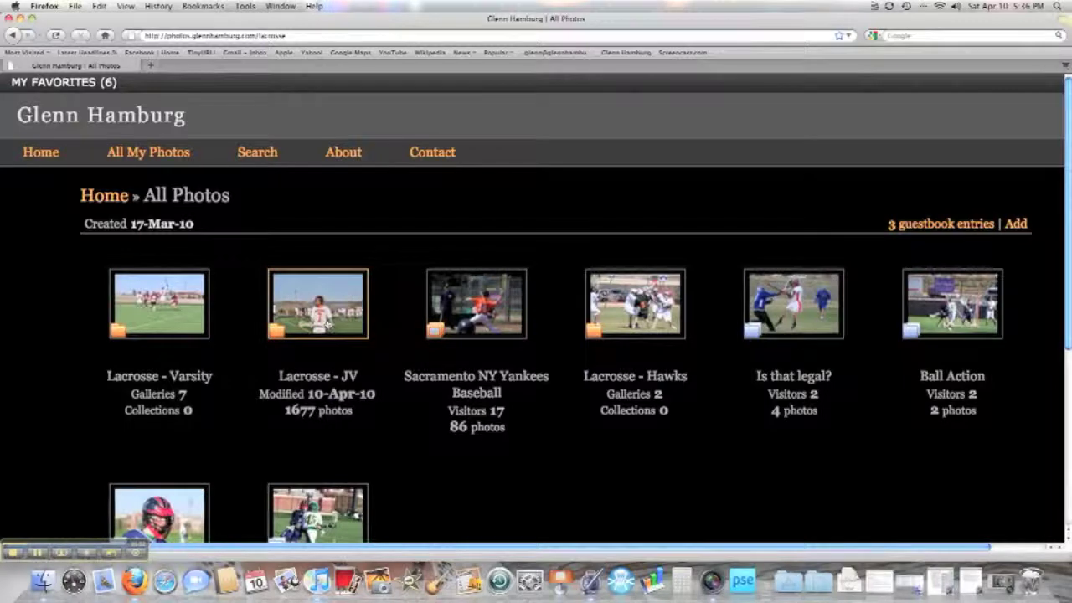
{"action": "scroll", "coordinate": [603, 319], "scroll_direction": "down", "scroll_amount": 3}
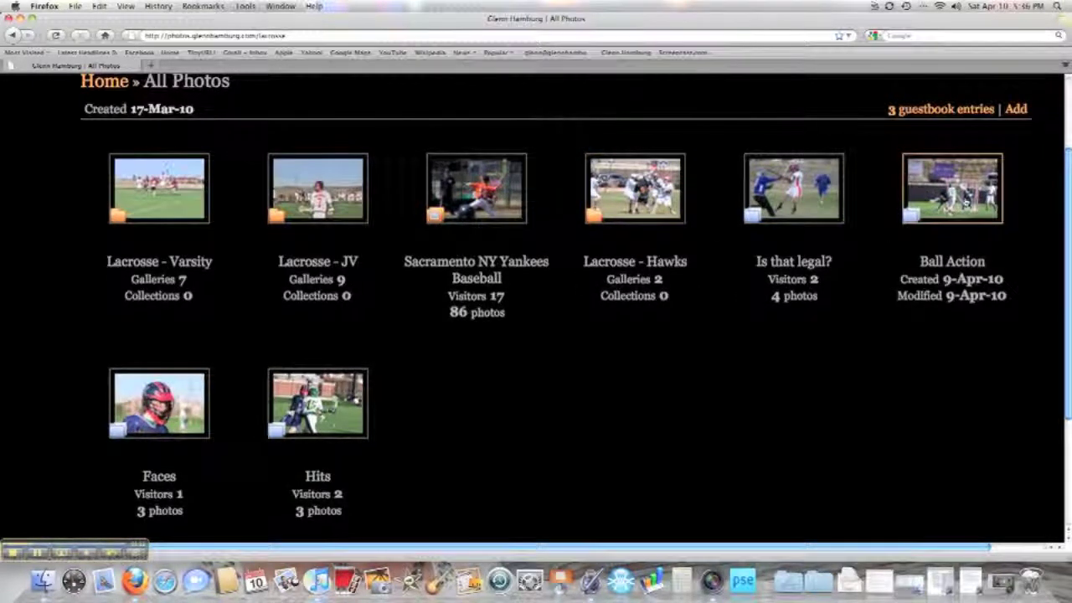
{"action": "scroll", "coordinate": [537, 301], "scroll_direction": "right", "scroll_amount": 1}
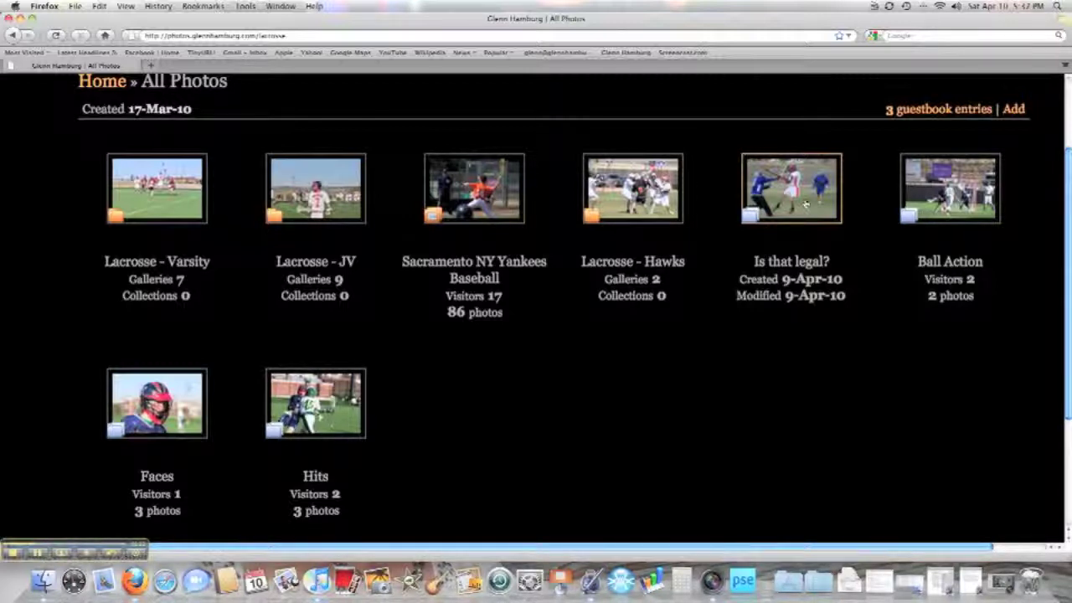
{"action": "scroll", "coordinate": [503, 452], "scroll_direction": "down", "scroll_amount": 1}
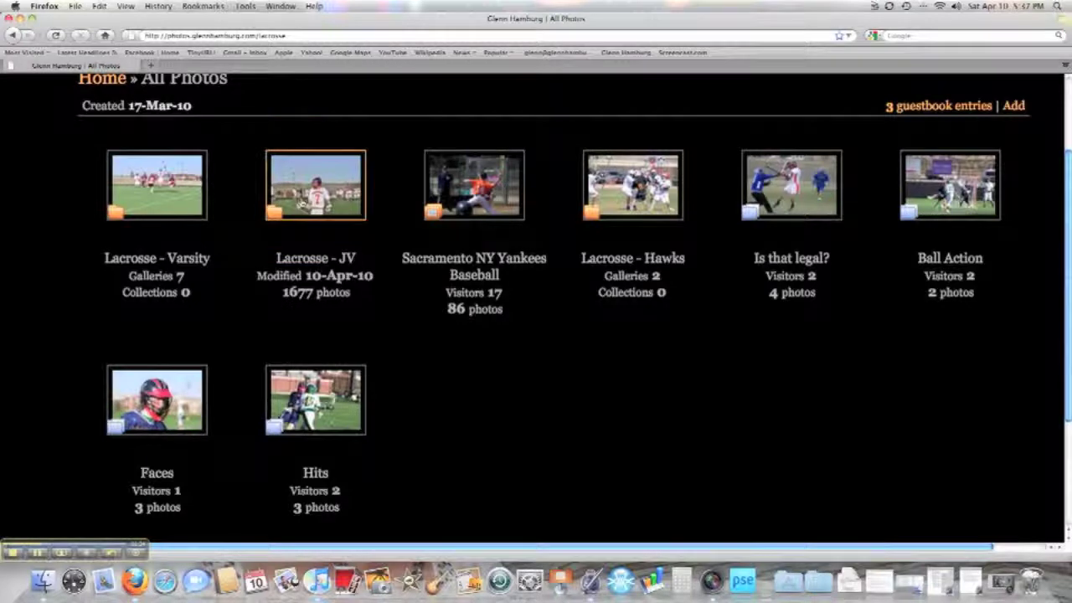
{"action": "left_click", "coordinate": [301, 204]}
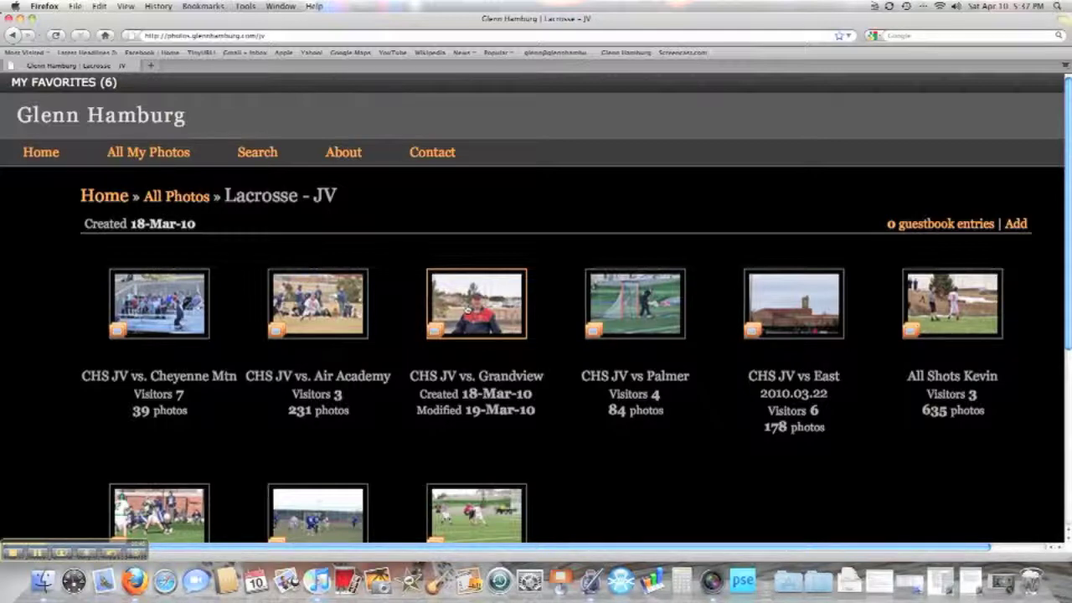
- Open the CHS JV vs. Grandview album, show all 62 thumbnails, and view the first photo
{"action": "left_click", "coordinate": [468, 308]}
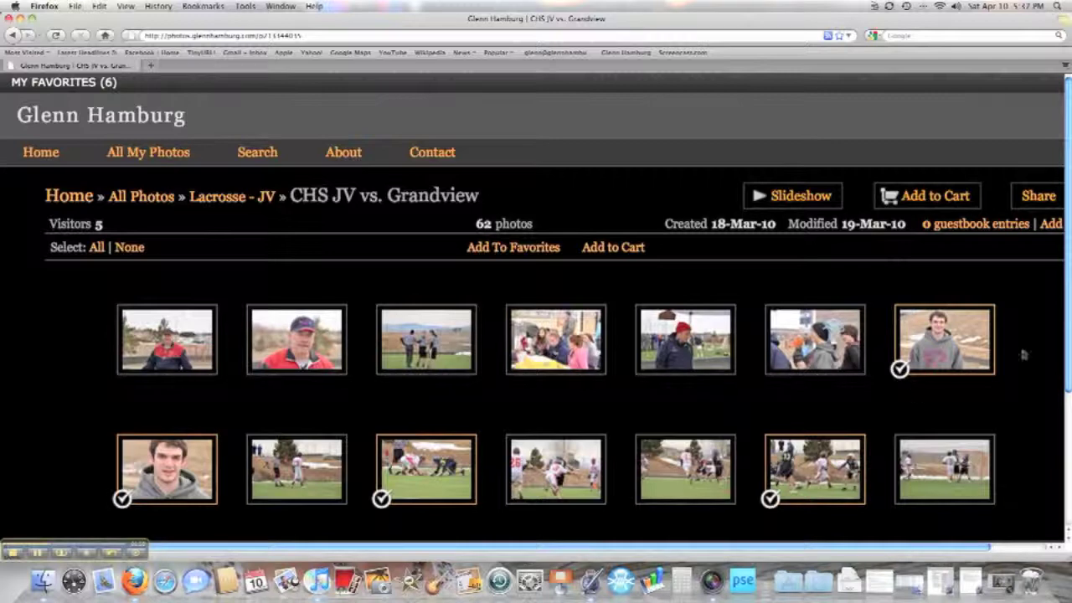
{"action": "left_click_drag", "start_coordinate": [1068, 327], "coordinate": [1069, 399]}
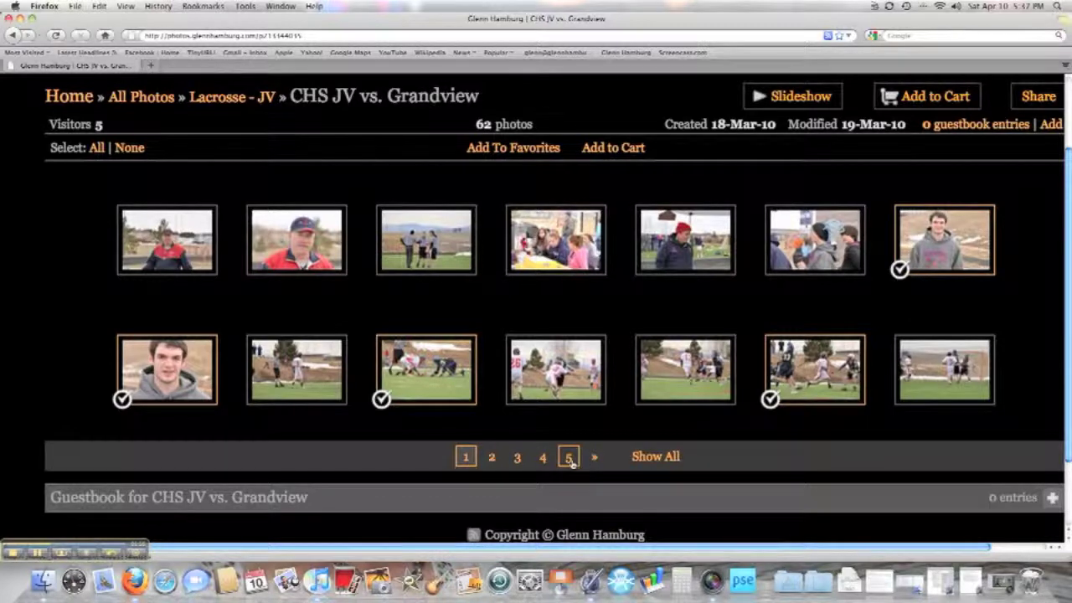
{"action": "left_click", "coordinate": [650, 457]}
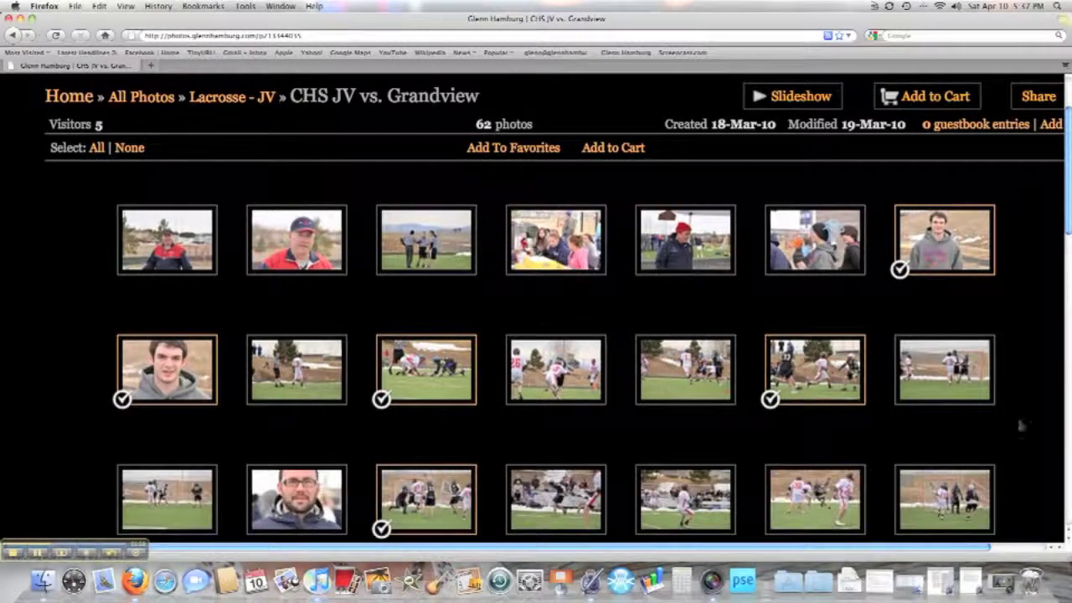
{"action": "left_click_drag", "start_coordinate": [1069, 230], "coordinate": [1067, 194]}
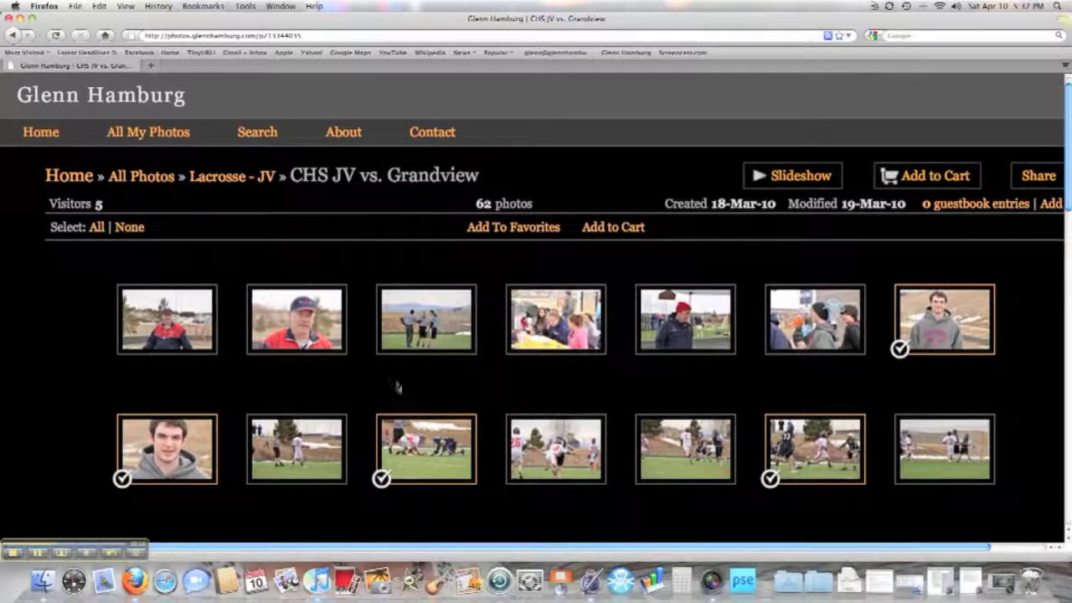
{"action": "left_click", "coordinate": [170, 333]}
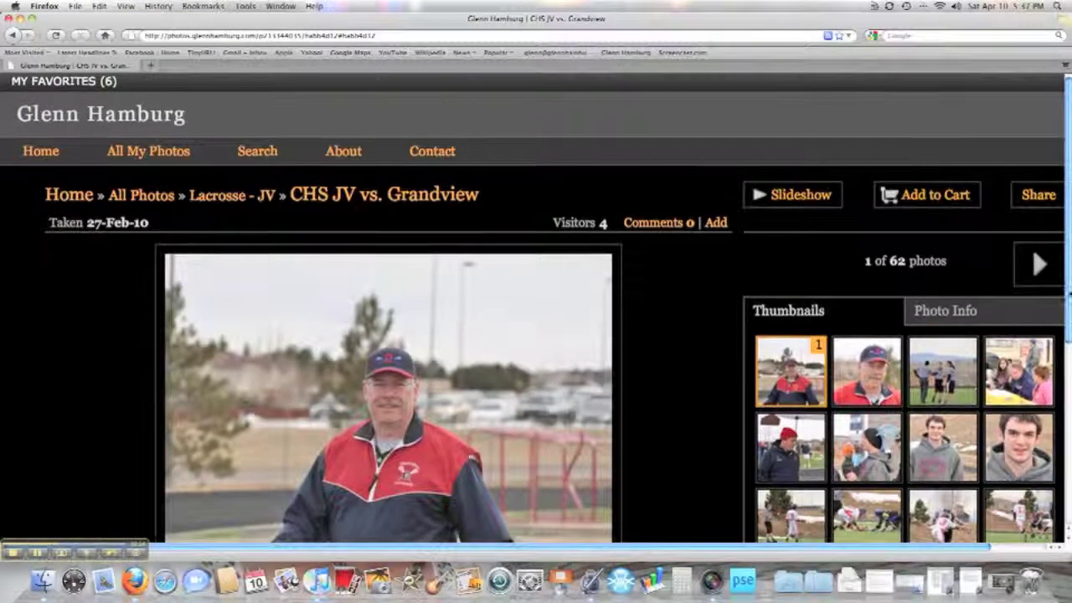
- Switch to photo 7, the boy in the grey hoodie, and try adding it to a collection
{"action": "scroll", "coordinate": [1055, 323], "scroll_direction": "down", "scroll_amount": 3}
{"action": "scroll", "coordinate": [1069, 337], "scroll_direction": "up", "scroll_amount": 1}
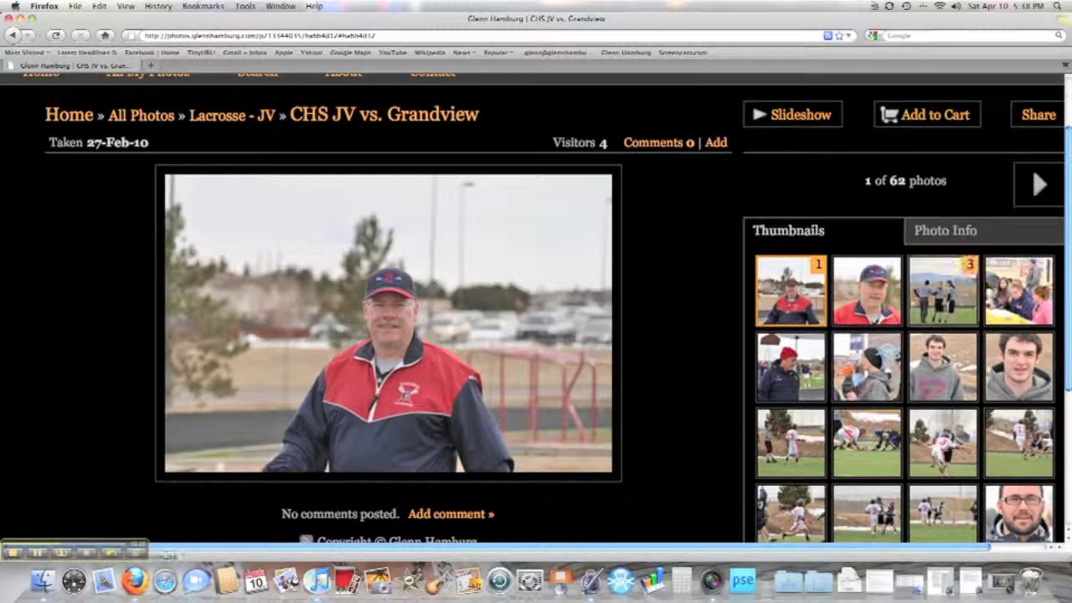
{"action": "left_click", "coordinate": [928, 363]}
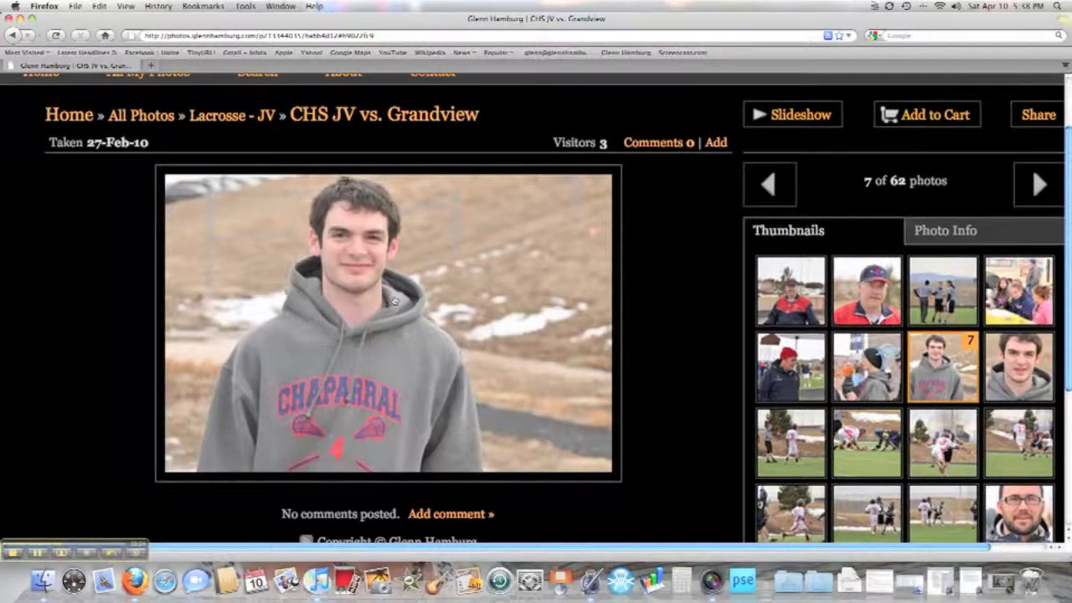
{"action": "mouse_move", "coordinate": [396, 301]}
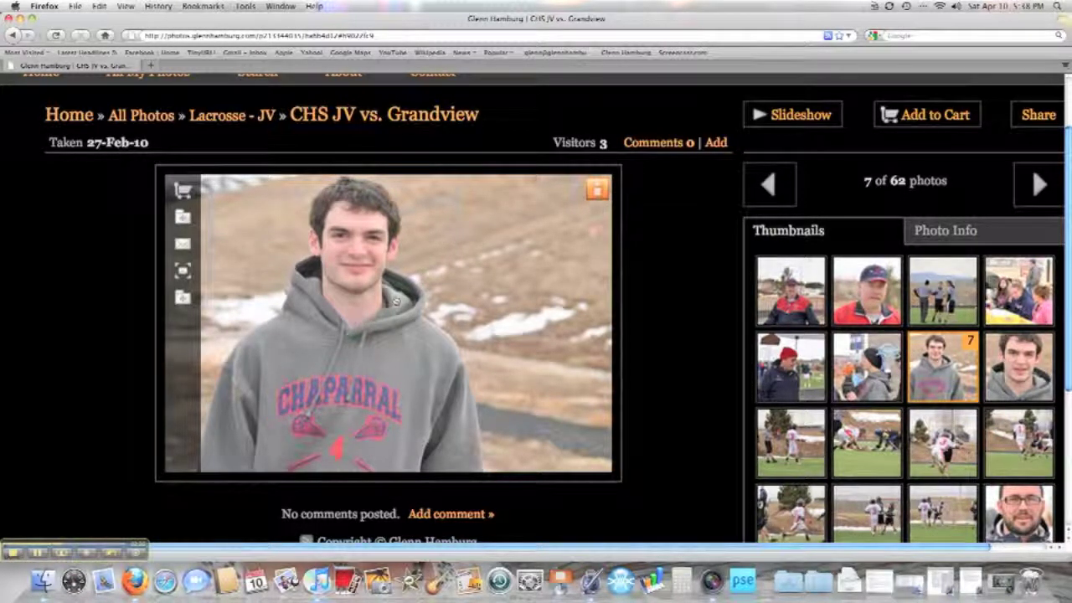
{"action": "left_click", "coordinate": [181, 299]}
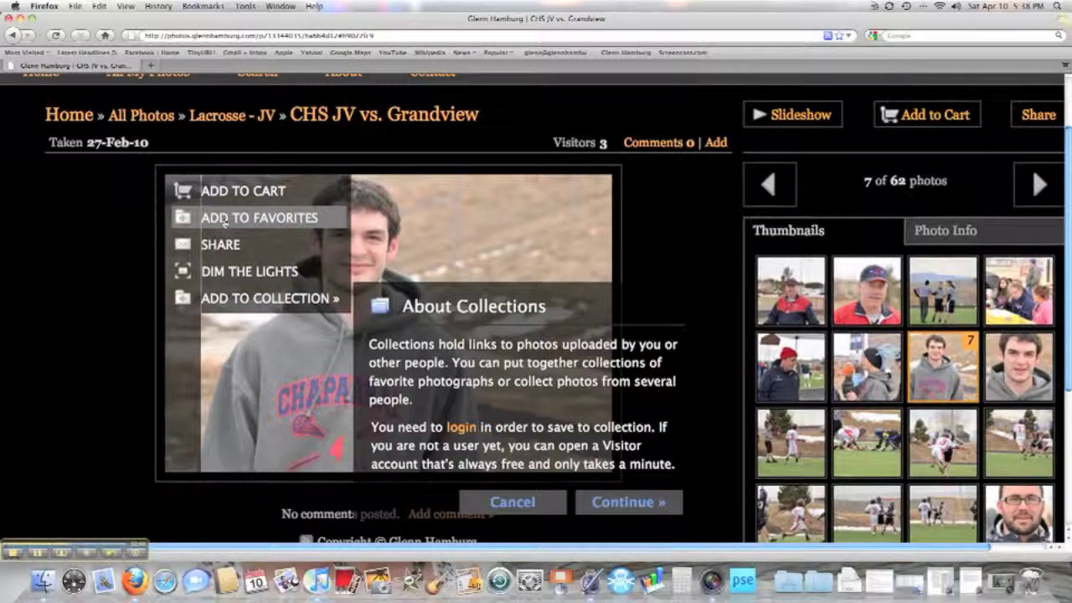
- Dismiss the collections notice, view photo 7 in the Dim the Lights lightbox, then close it
{"action": "left_click", "coordinate": [275, 262]}
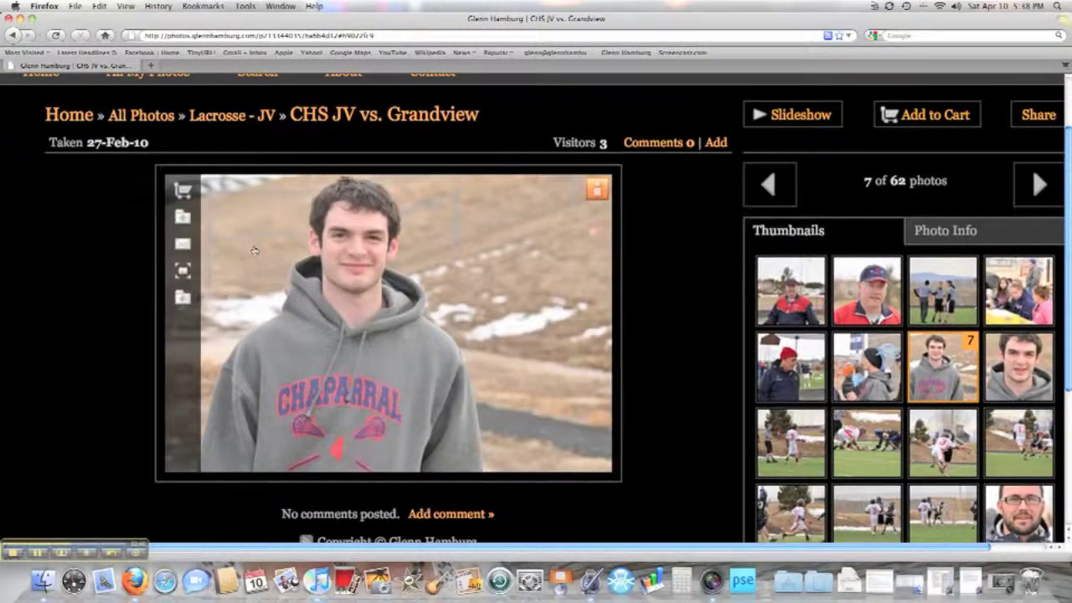
{"action": "mouse_move", "coordinate": [183, 272]}
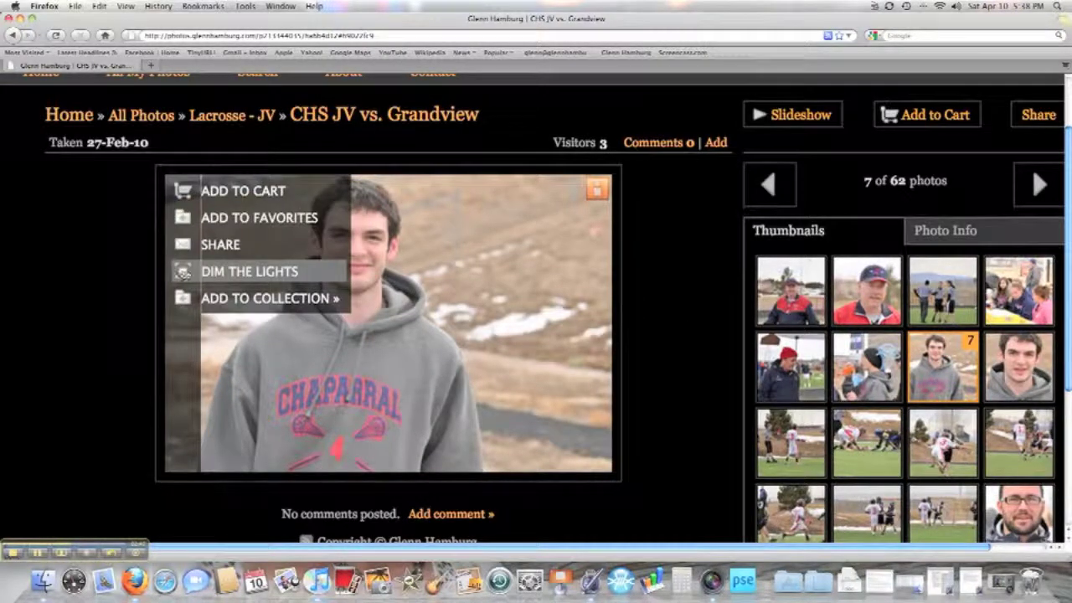
{"action": "left_click", "coordinate": [243, 273]}
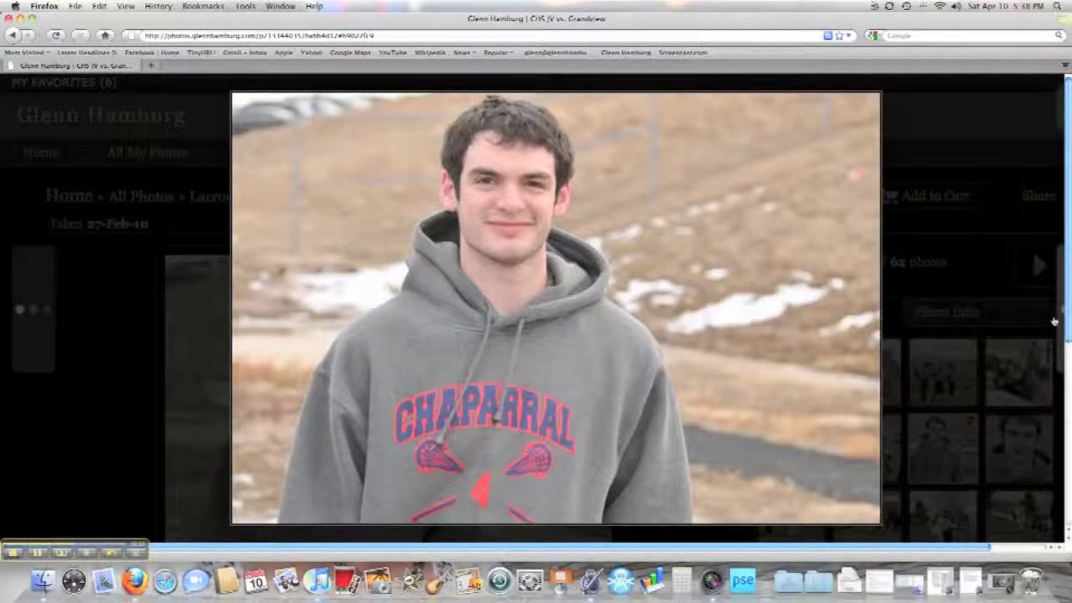
{"action": "left_click", "coordinate": [26, 320]}
{"action": "scroll", "coordinate": [1023, 315], "scroll_direction": "right", "scroll_amount": 2}
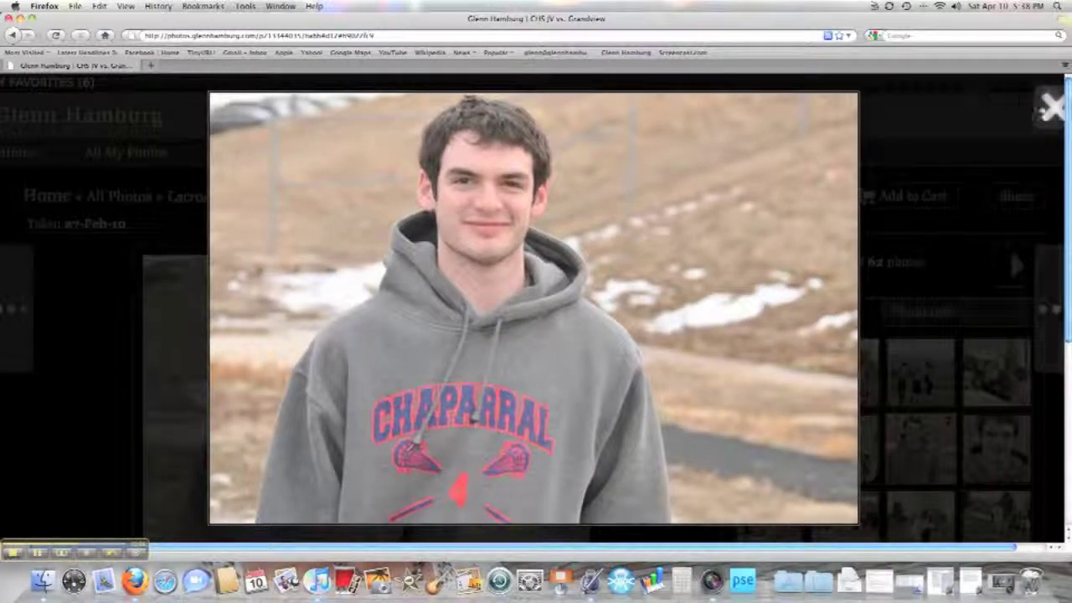
{"action": "left_click", "coordinate": [1054, 107]}
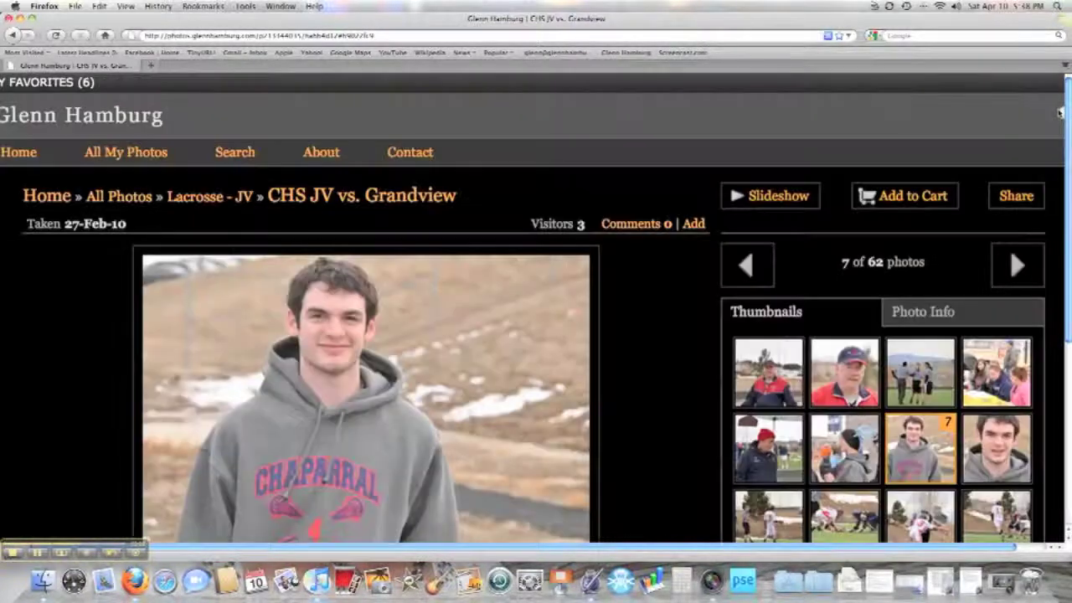
- Advance the slideshow to photo 4 and change its playback speed from Fast to Normal
{"action": "scroll", "coordinate": [634, 410], "scroll_direction": "down", "scroll_amount": 3}
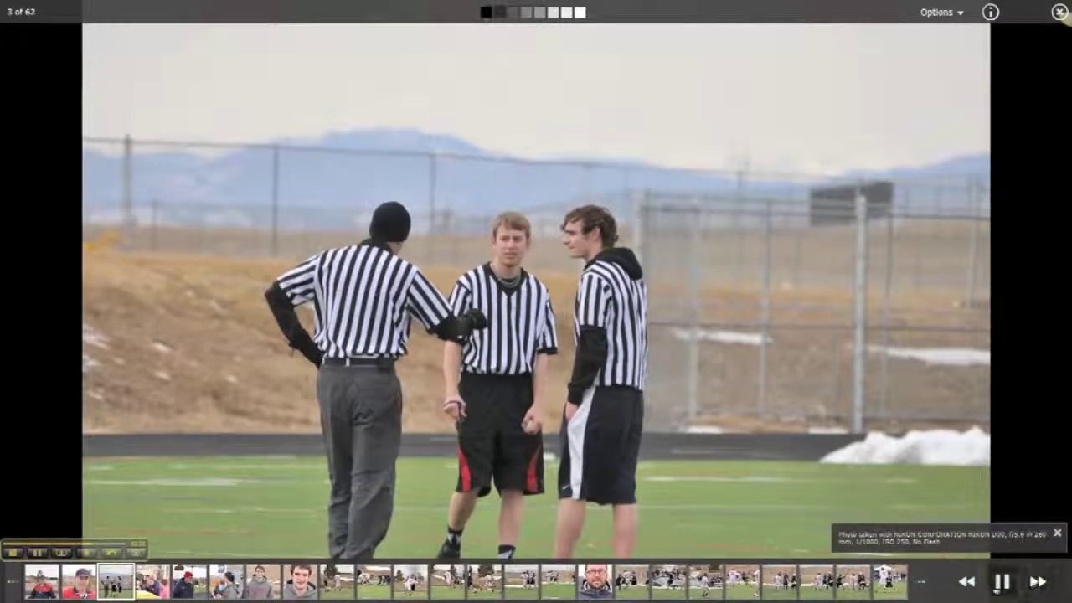
{"action": "left_click", "coordinate": [1030, 584]}
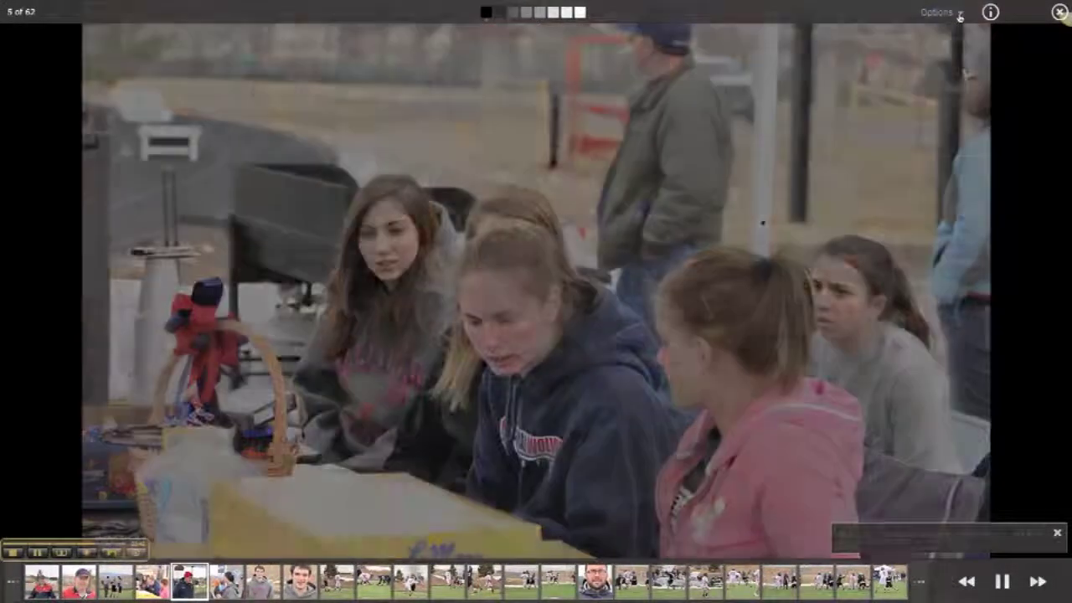
{"action": "left_click", "coordinate": [960, 15]}
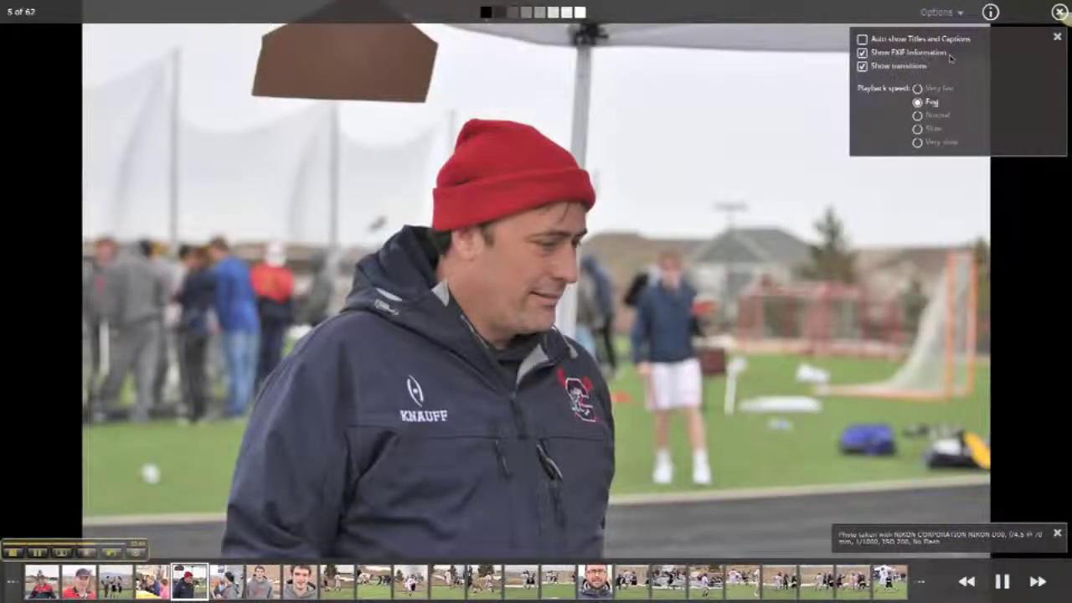
{"action": "left_click", "coordinate": [917, 115]}
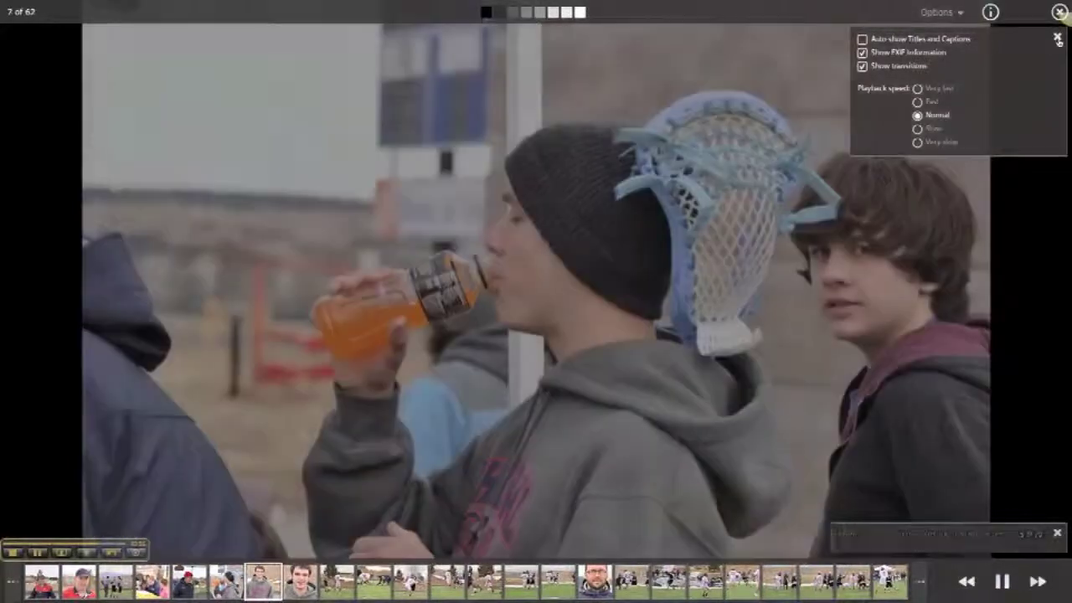
{"action": "left_click", "coordinate": [1057, 37]}
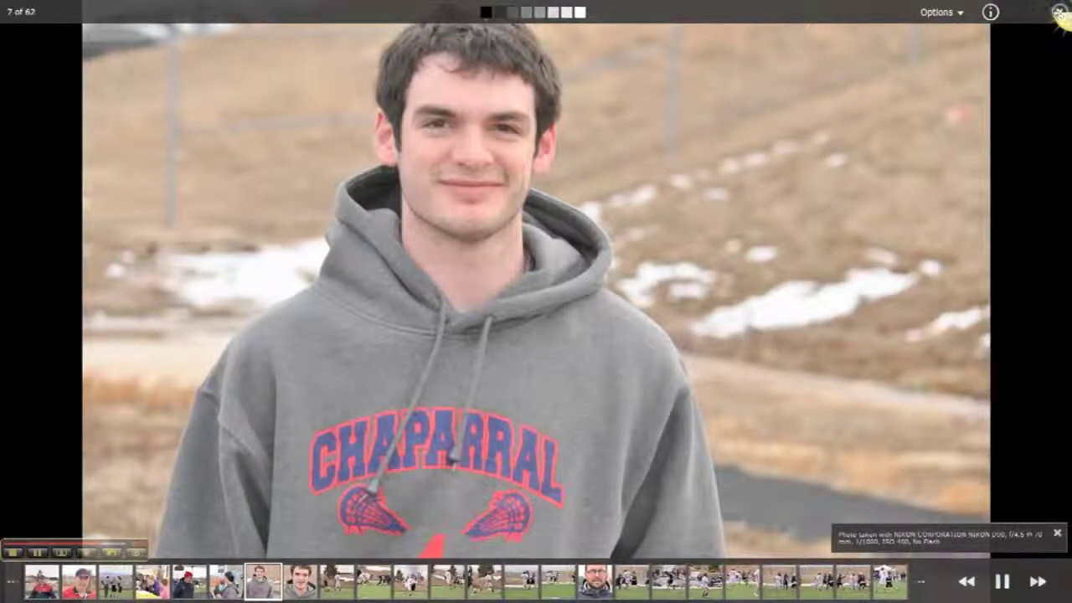
- Exit the slideshow and show photo 11, the lacrosse action shot, with its photo menu
{"action": "left_click", "coordinate": [1060, 14]}
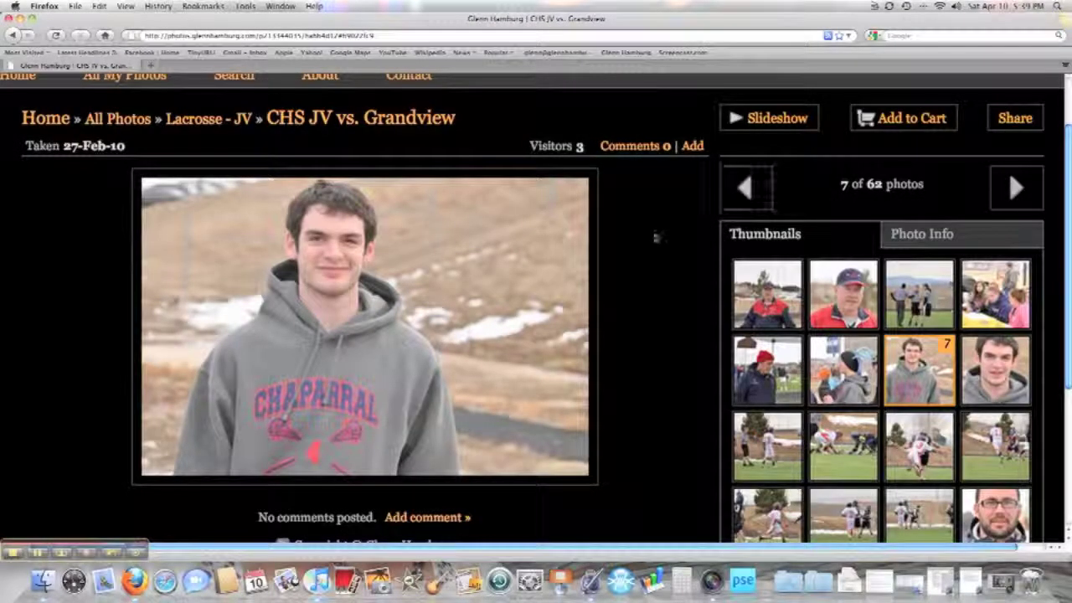
{"action": "scroll", "coordinate": [656, 238], "scroll_direction": "down", "scroll_amount": 1}
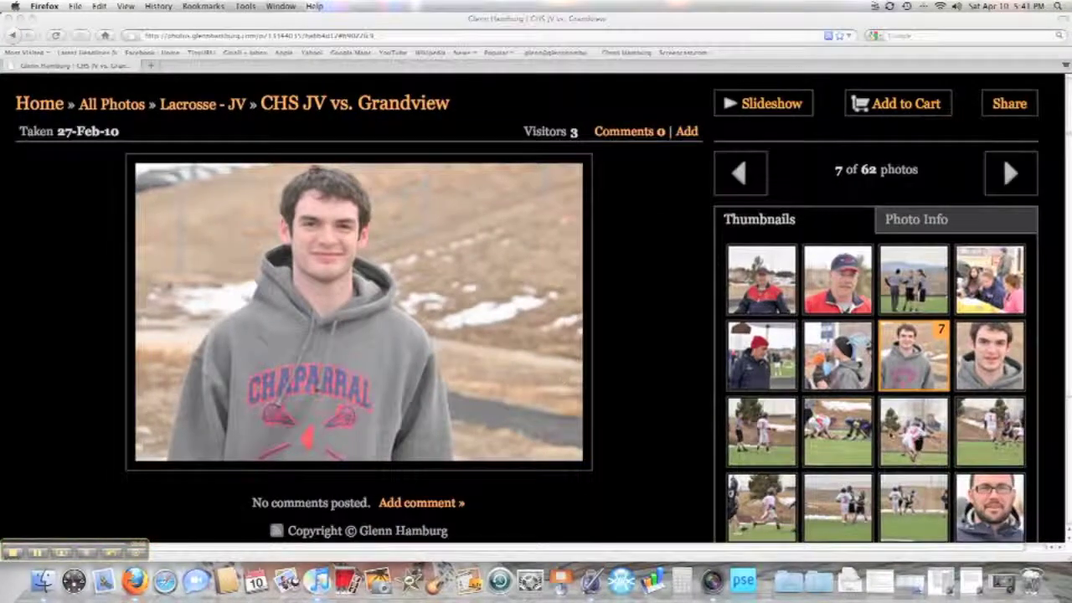
{"action": "scroll", "coordinate": [891, 435], "scroll_direction": "down", "scroll_amount": 2}
{"action": "scroll", "coordinate": [891, 436], "scroll_direction": "down", "scroll_amount": 1}
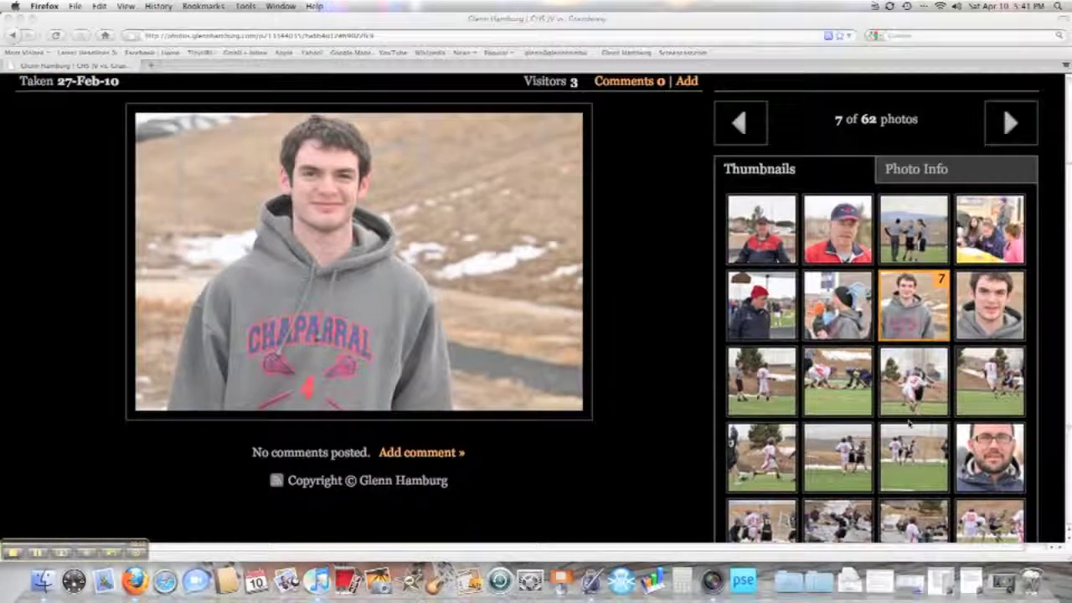
{"action": "scroll", "coordinate": [908, 425], "scroll_direction": "down", "scroll_amount": 4}
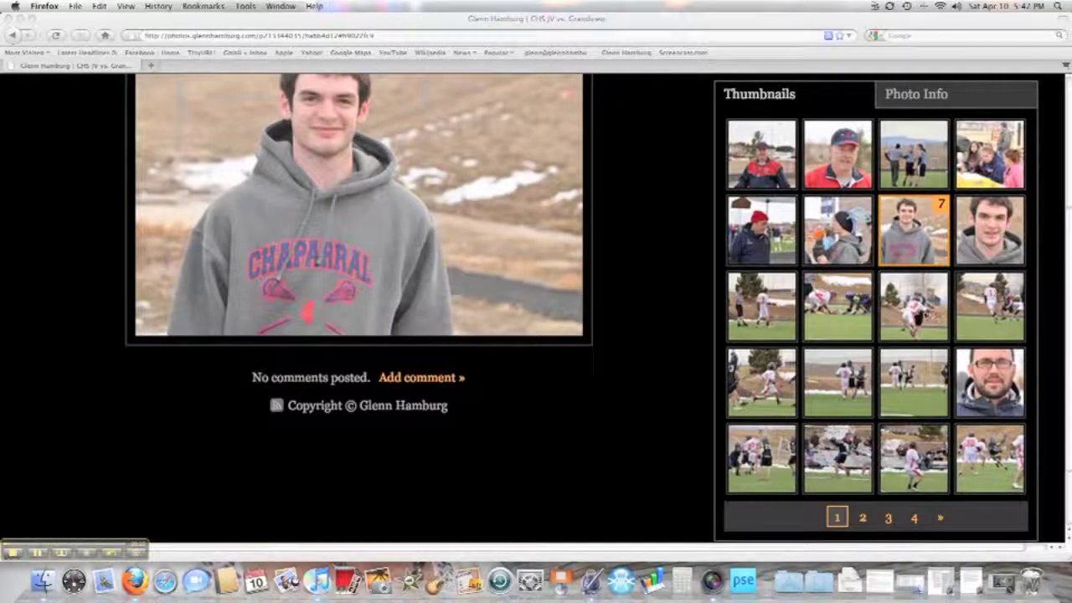
{"action": "left_click", "coordinate": [930, 311]}
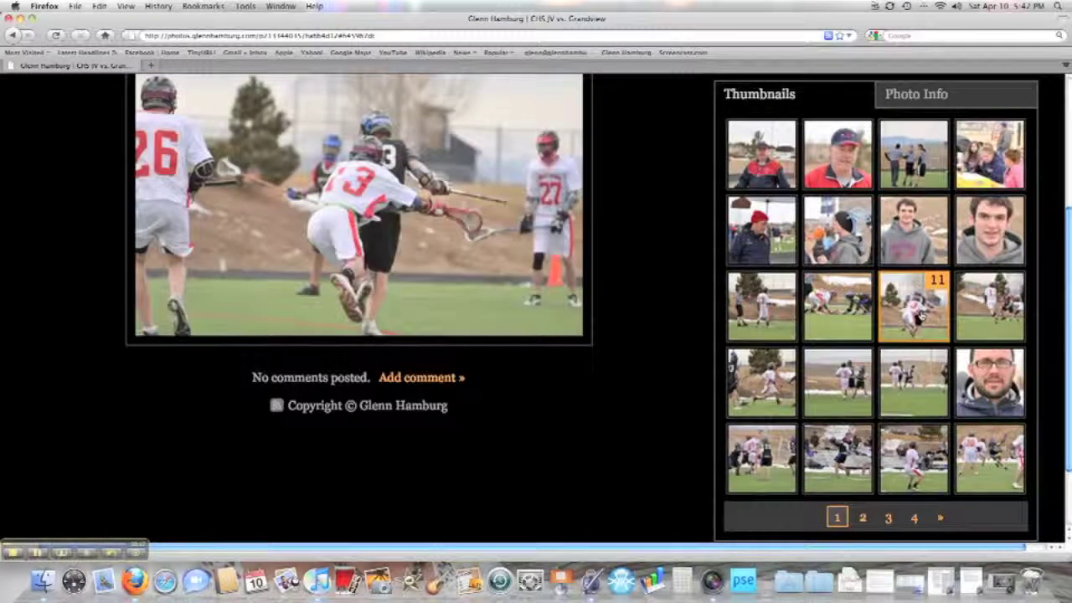
{"action": "scroll", "coordinate": [679, 315], "scroll_direction": "up", "scroll_amount": 5}
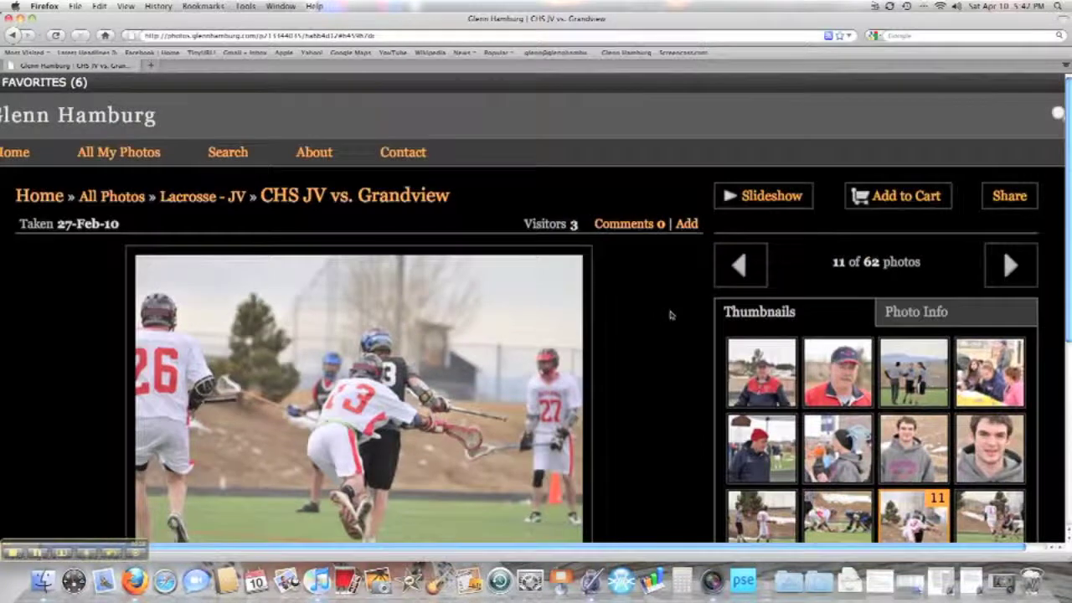
{"action": "scroll", "coordinate": [671, 315], "scroll_direction": "down", "scroll_amount": 1}
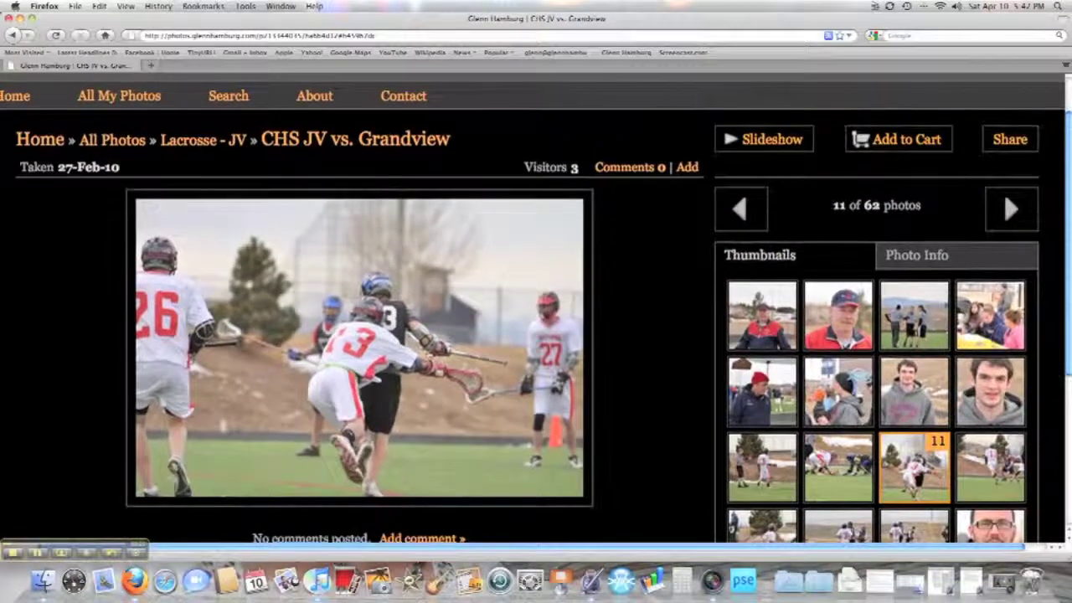
{"action": "mouse_move", "coordinate": [367, 358]}
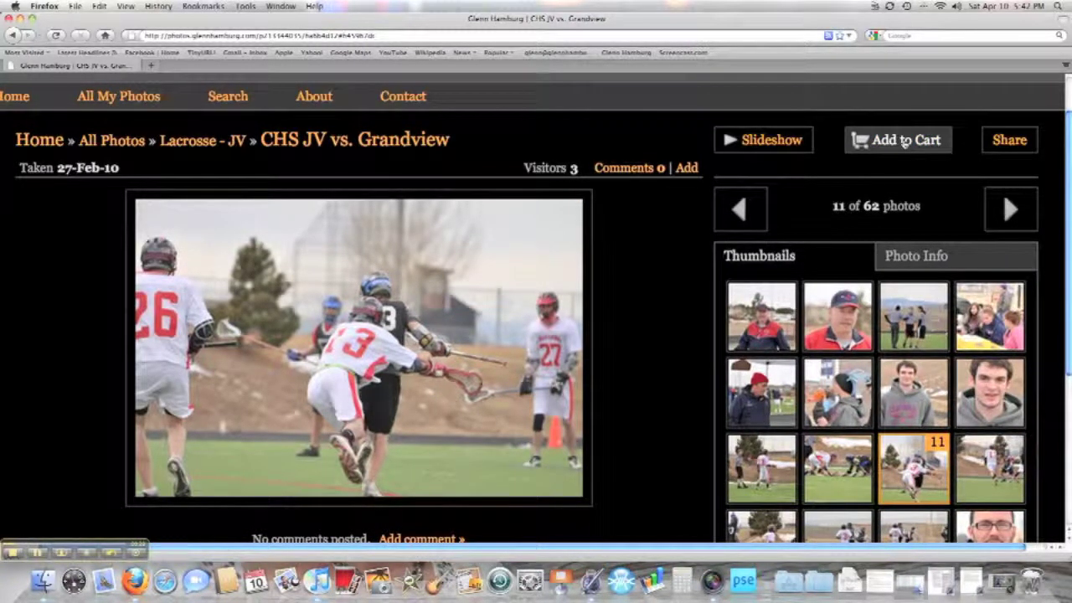
{"action": "mouse_move", "coordinate": [164, 303]}
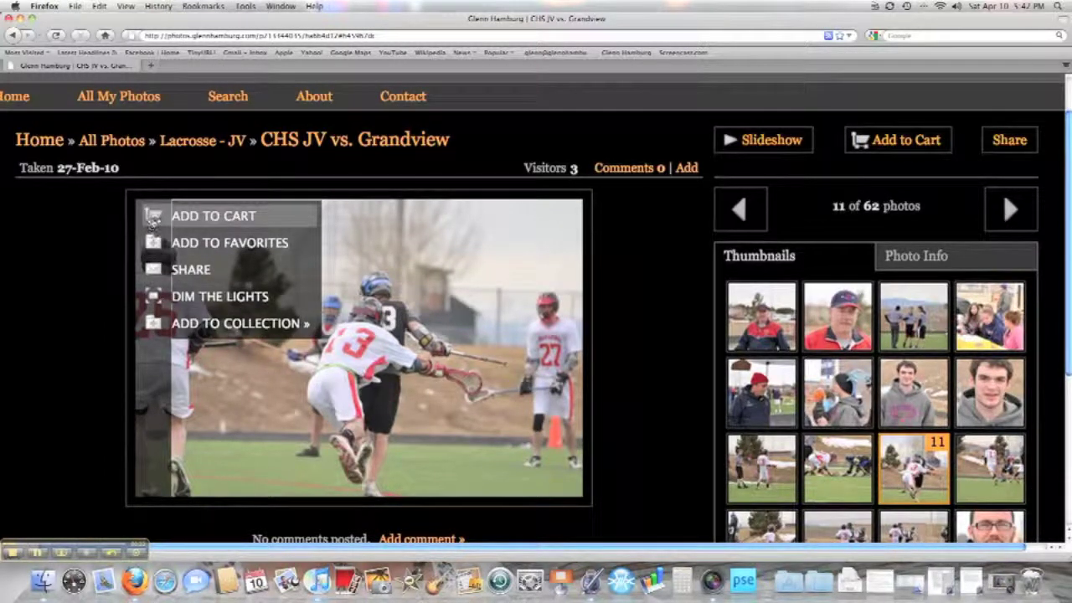
- Add photo 11 to the cart with quantity 1 of the 8" x 10" Standard Print ($3.98)
{"action": "left_click", "coordinate": [153, 220]}
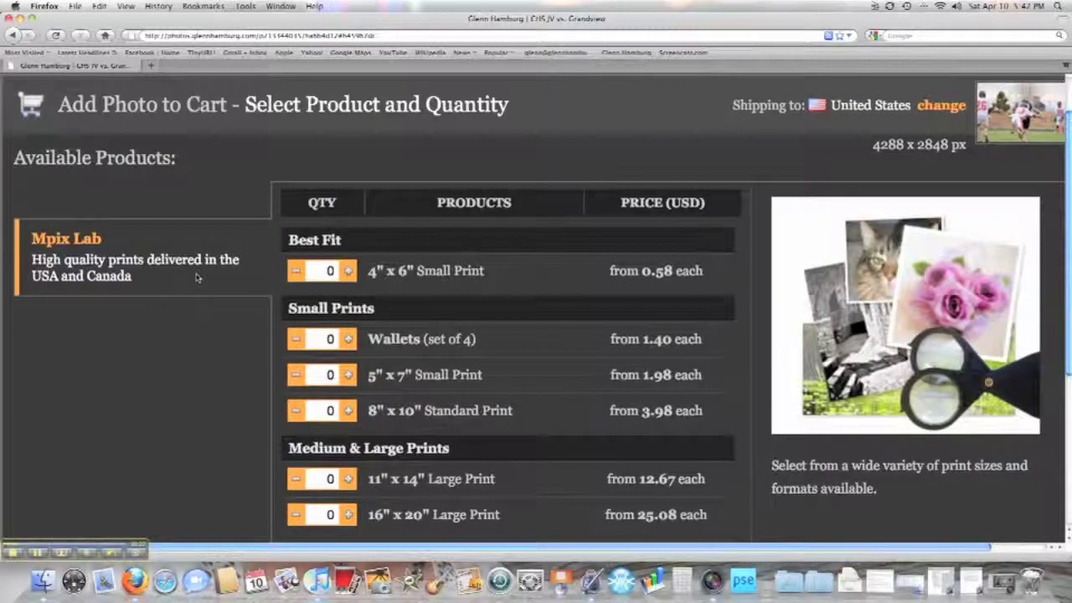
{"action": "scroll", "coordinate": [197, 277], "scroll_direction": "down", "scroll_amount": 2}
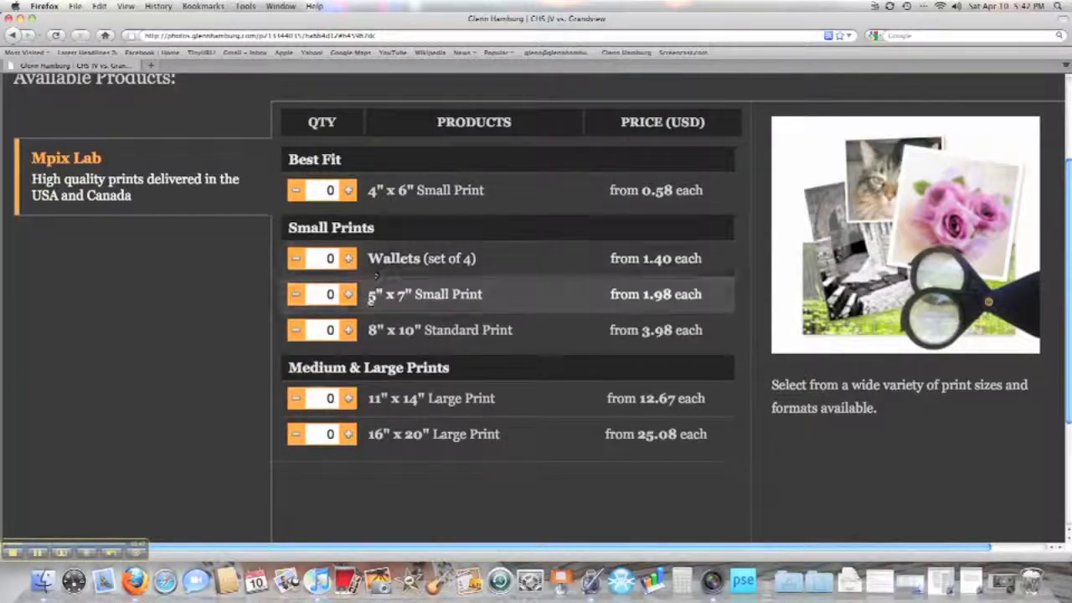
{"action": "scroll", "coordinate": [359, 393], "scroll_direction": "down", "scroll_amount": 1}
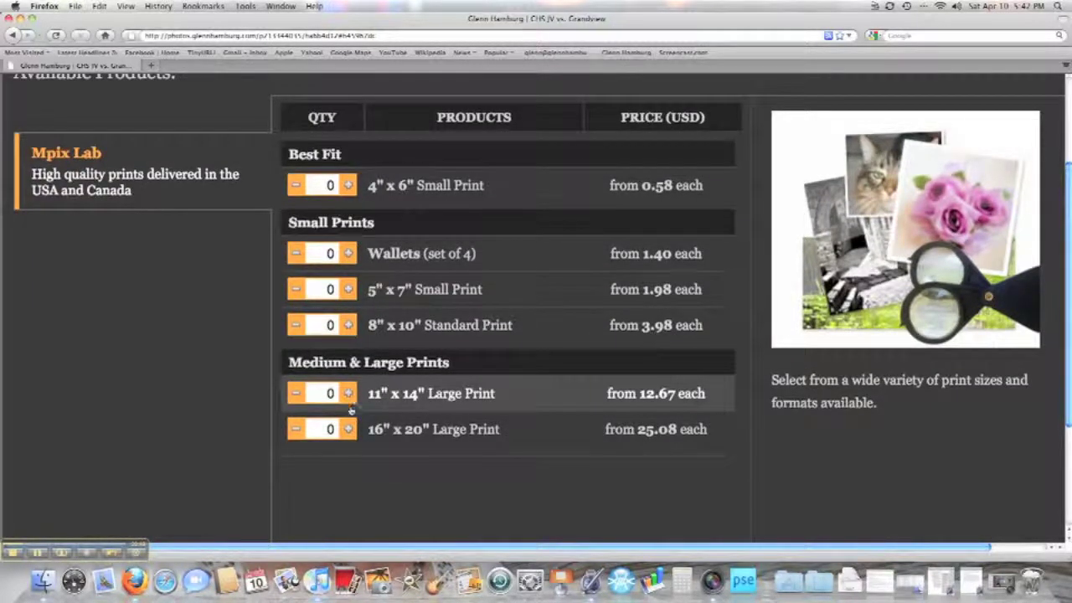
{"action": "left_click", "coordinate": [349, 325]}
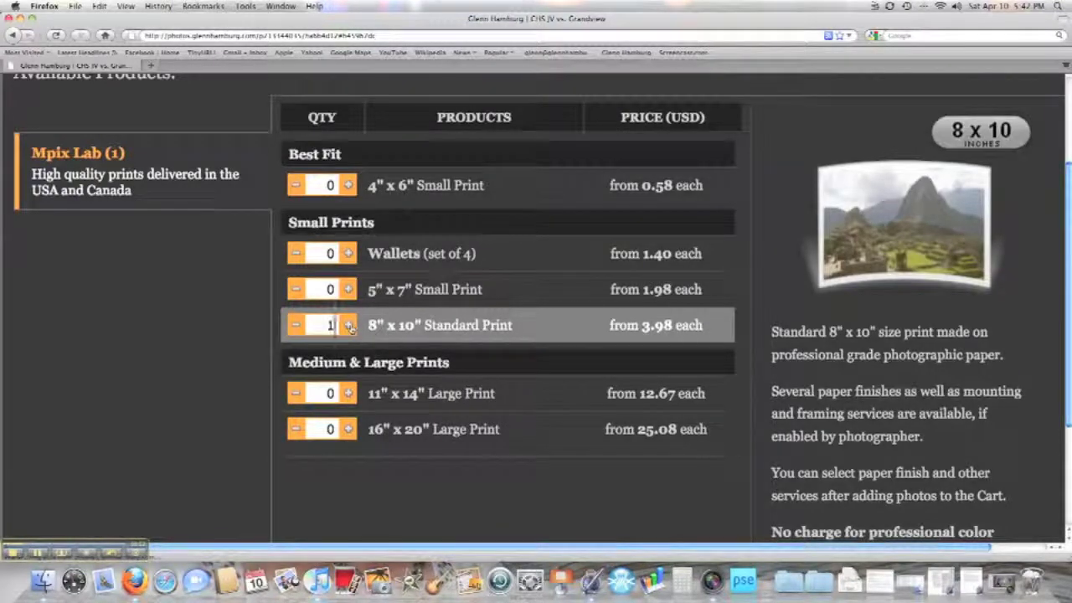
{"action": "left_click", "coordinate": [349, 325]}
{"action": "left_click", "coordinate": [350, 325]}
{"action": "left_click", "coordinate": [297, 326]}
{"action": "left_click", "coordinate": [297, 326]}
{"action": "left_click", "coordinate": [332, 325]}
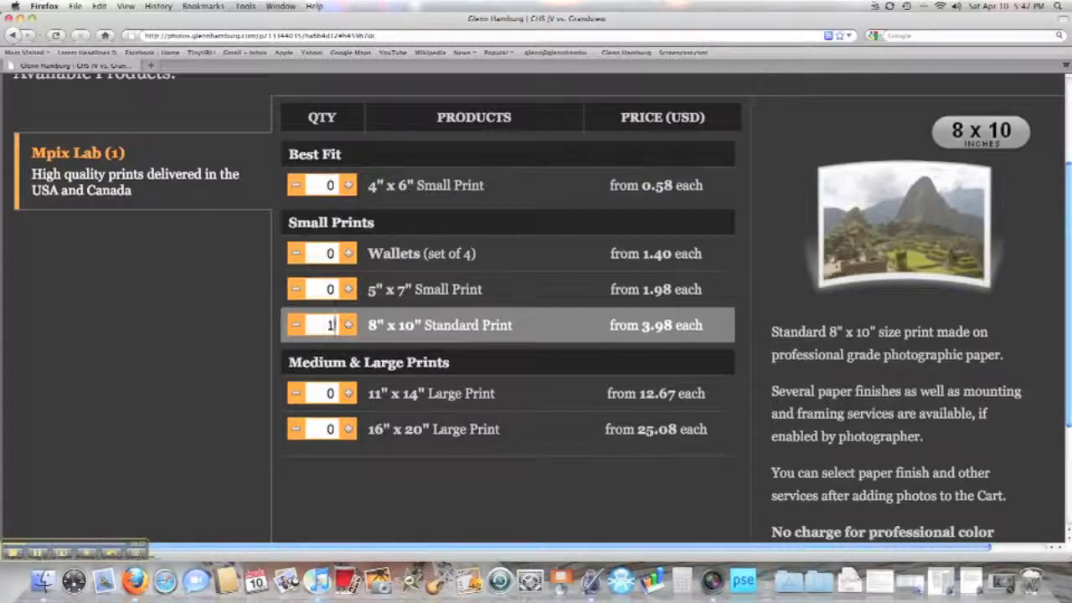
{"action": "scroll", "coordinate": [377, 342], "scroll_direction": "up", "scroll_amount": 1}
{"action": "scroll", "coordinate": [377, 342], "scroll_direction": "up", "scroll_amount": 3}
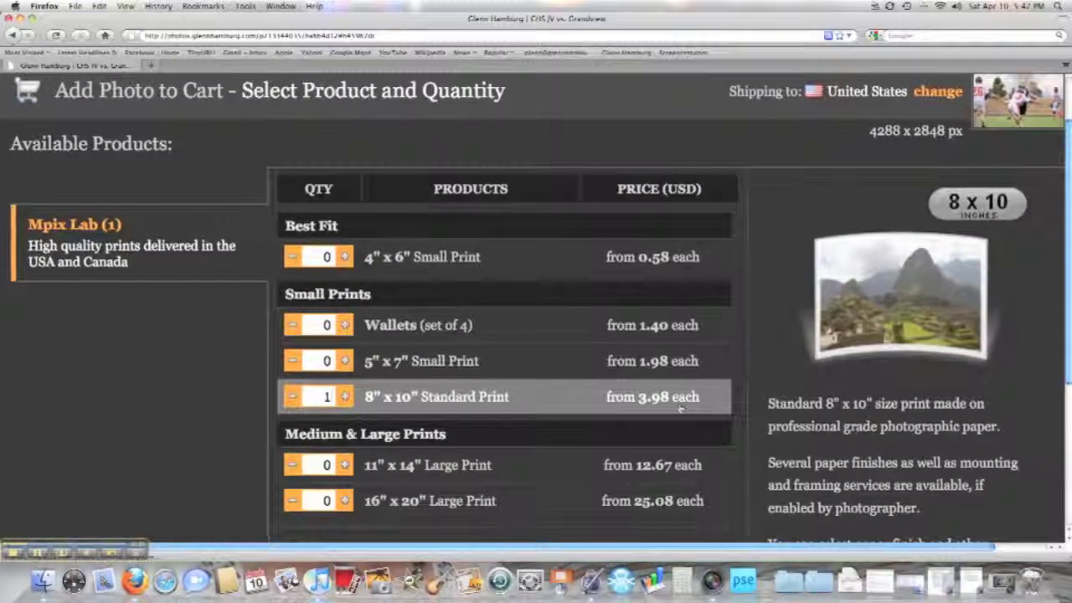
{"action": "scroll", "coordinate": [680, 408], "scroll_direction": "up", "scroll_amount": 3}
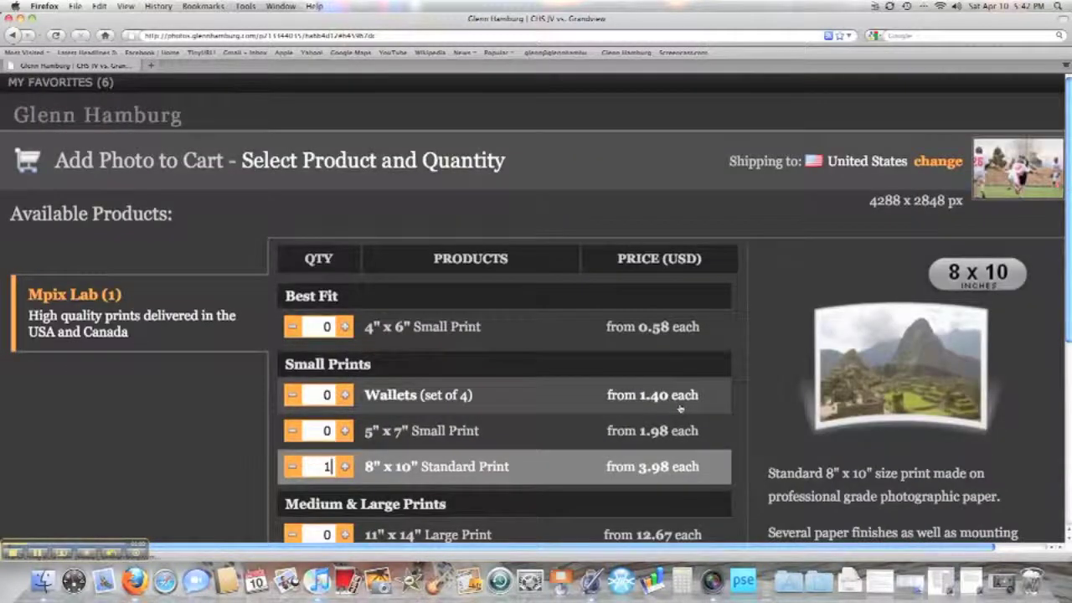
{"action": "scroll", "coordinate": [886, 411], "scroll_direction": "down", "scroll_amount": 12}
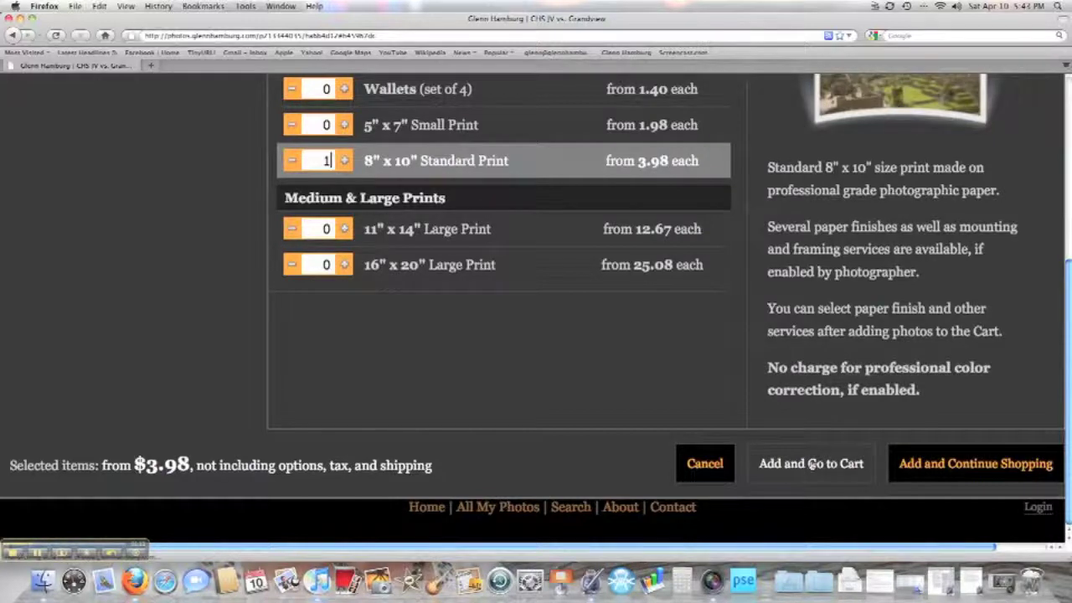
- Add the 8" x 10" print to the Zenfolio cart and open its Adjust Cropping view
{"action": "left_click", "coordinate": [810, 463]}
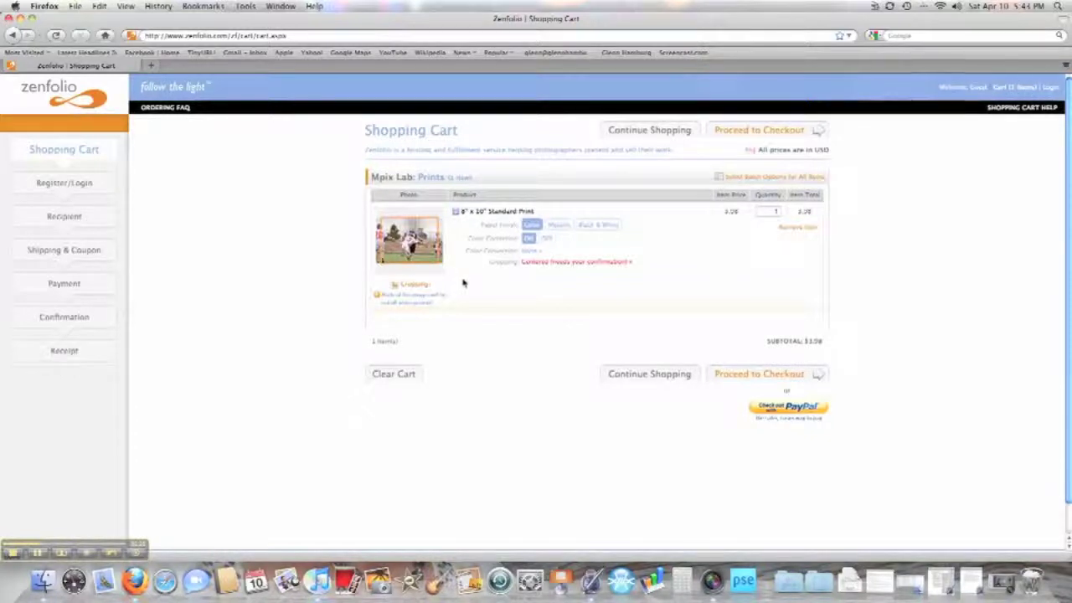
{"action": "left_click", "coordinate": [412, 286]}
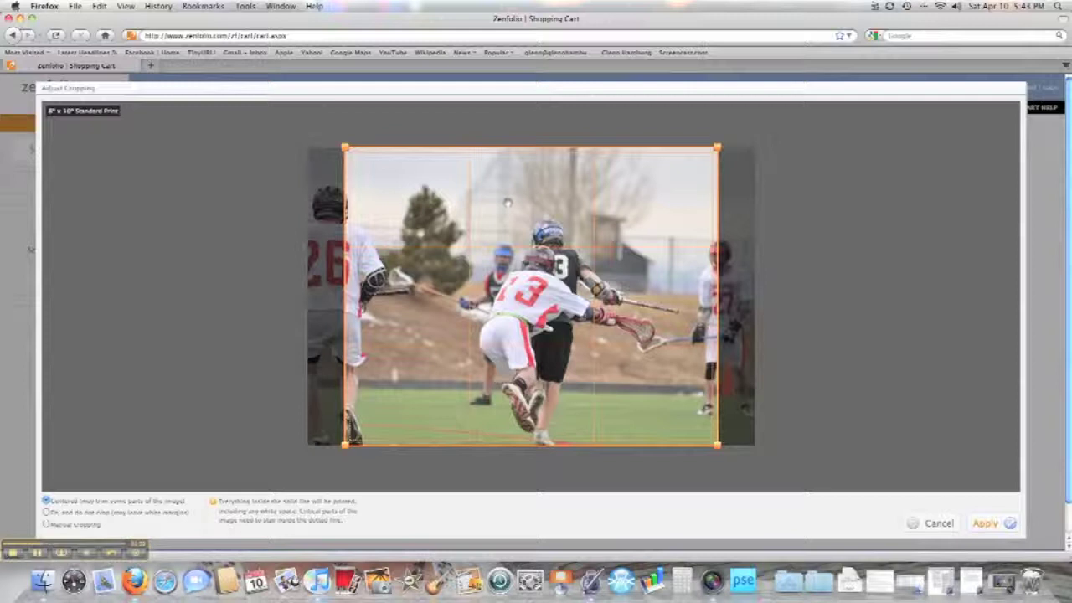
- Manually crop the 8" x 10" print shifted right to include player 27, and apply it
{"action": "left_click_drag", "start_coordinate": [534, 201], "coordinate": [499, 201]}
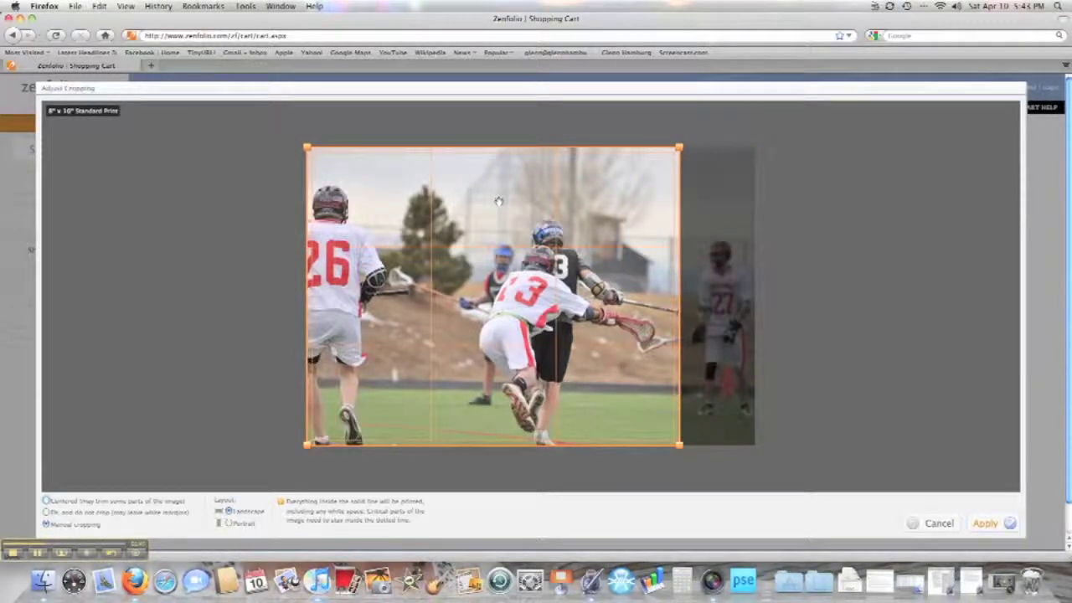
{"action": "left_click_drag", "start_coordinate": [498, 201], "coordinate": [573, 202]}
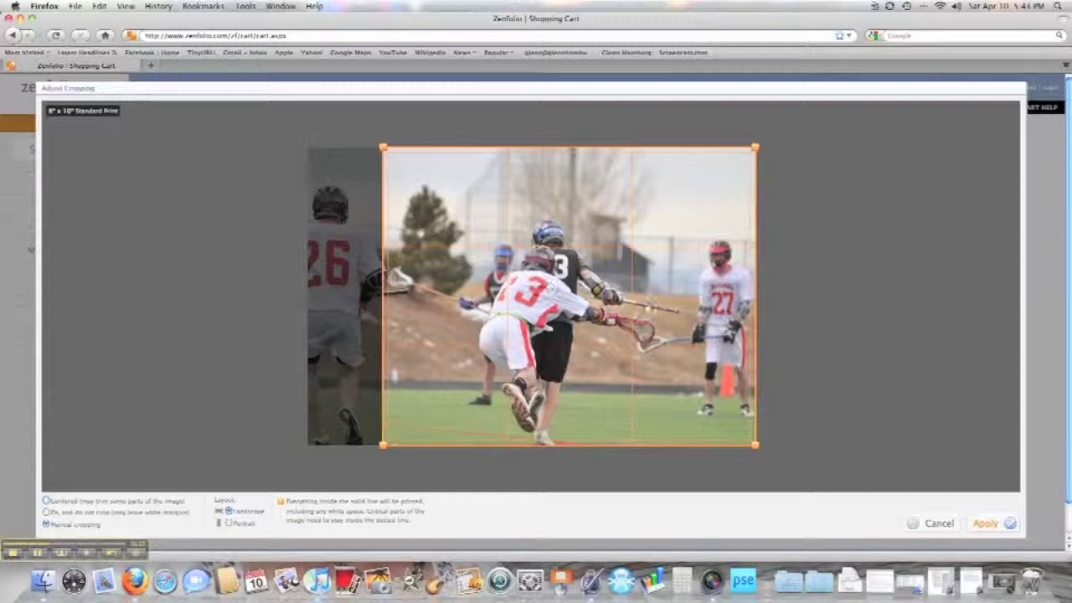
{"action": "left_click", "coordinate": [985, 523]}
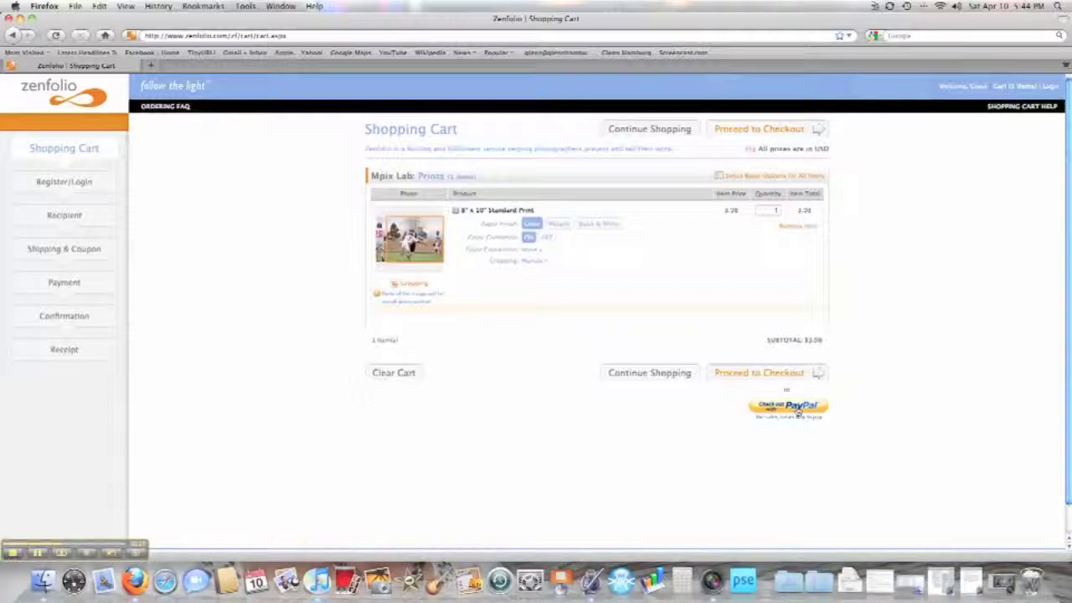
- Proceed to checkout with the cropped 8" x 10" Standard Print in the cart
{"action": "left_click", "coordinate": [791, 378]}
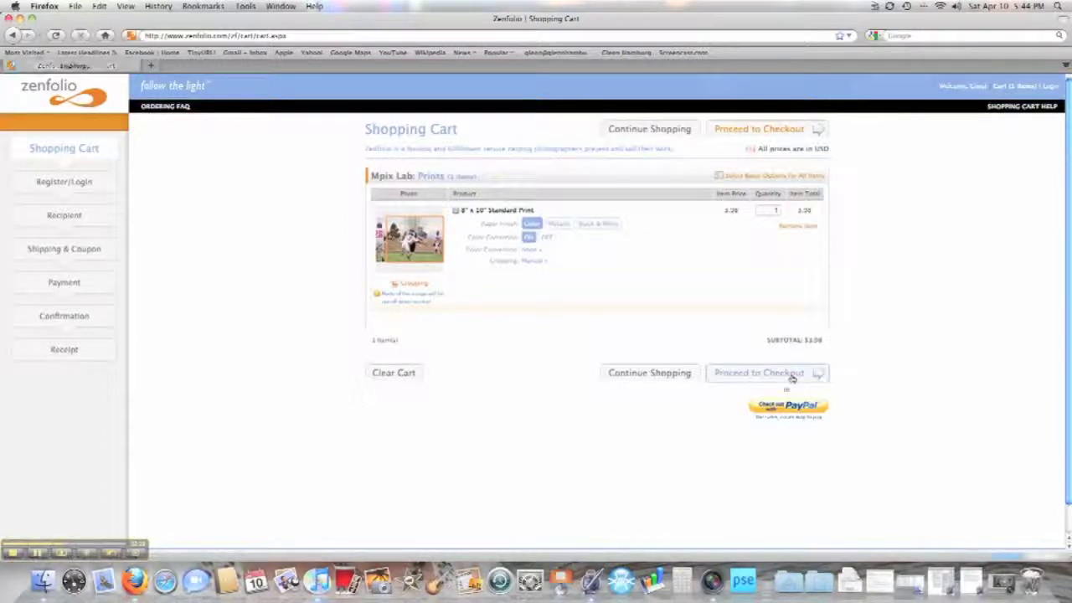